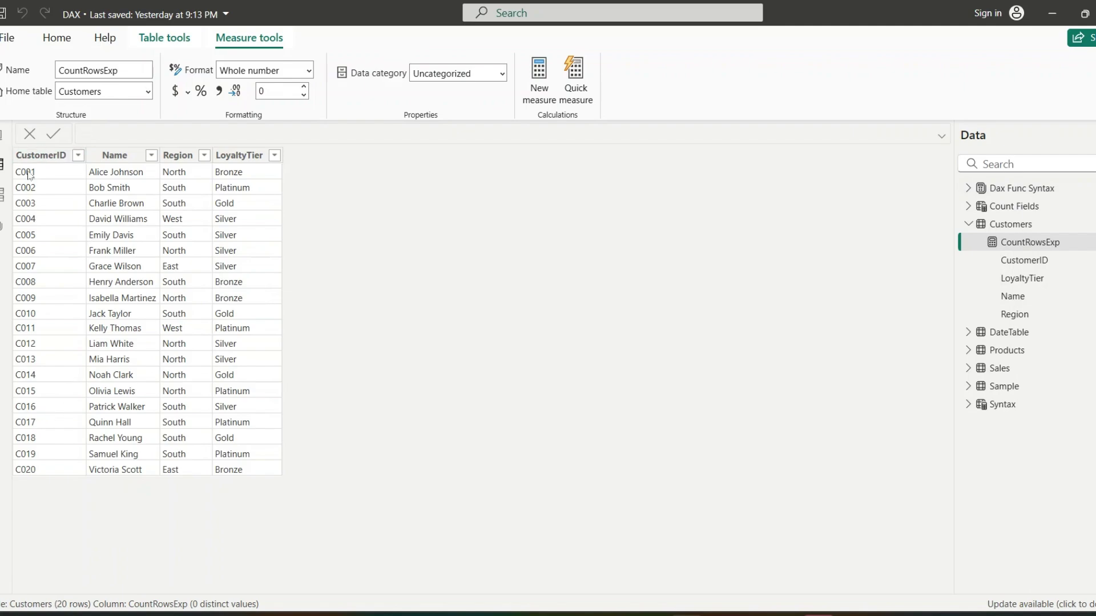
- Check the Sales table's data and the Count Customers formula, and show Count Customers in the empty card on the Aggregate 2 page
{"action": "left_click", "coordinate": [1007, 372]}
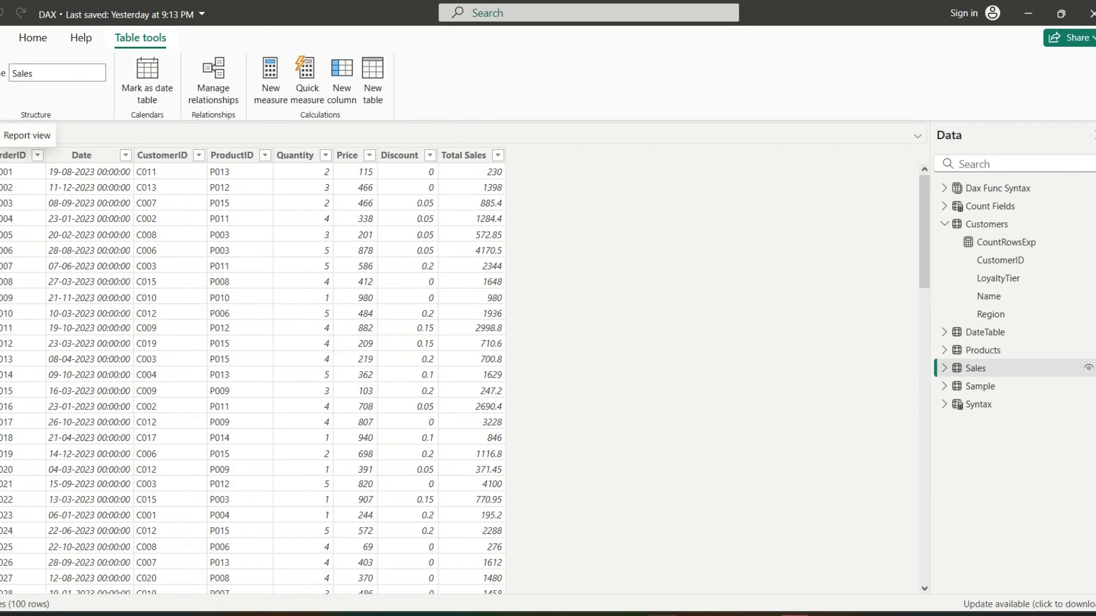
{"action": "left_click", "coordinate": [1, 149]}
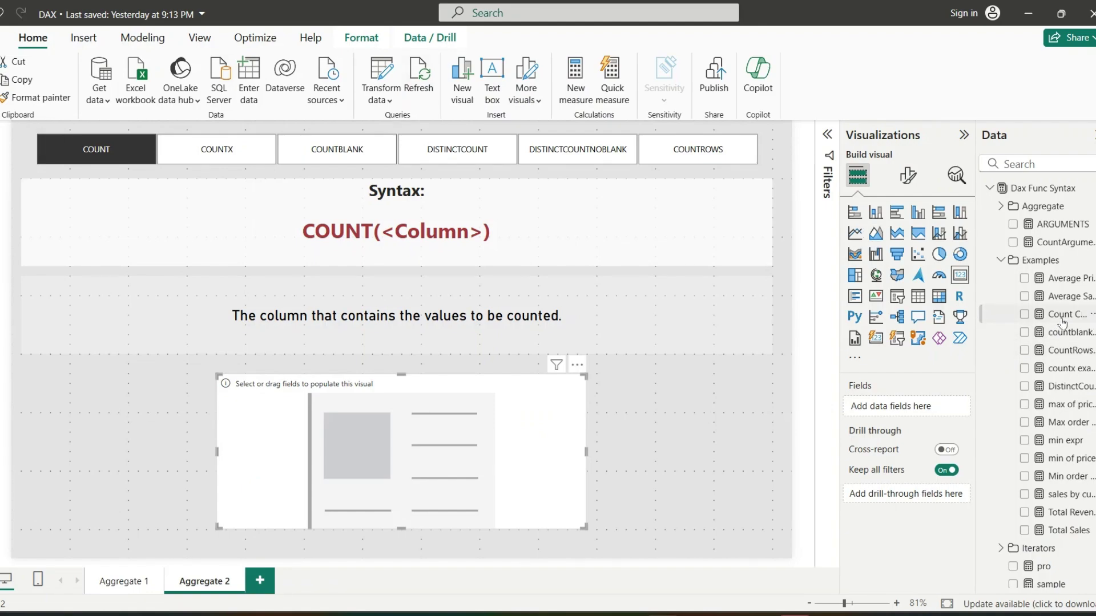
{"action": "left_click", "coordinate": [1061, 315]}
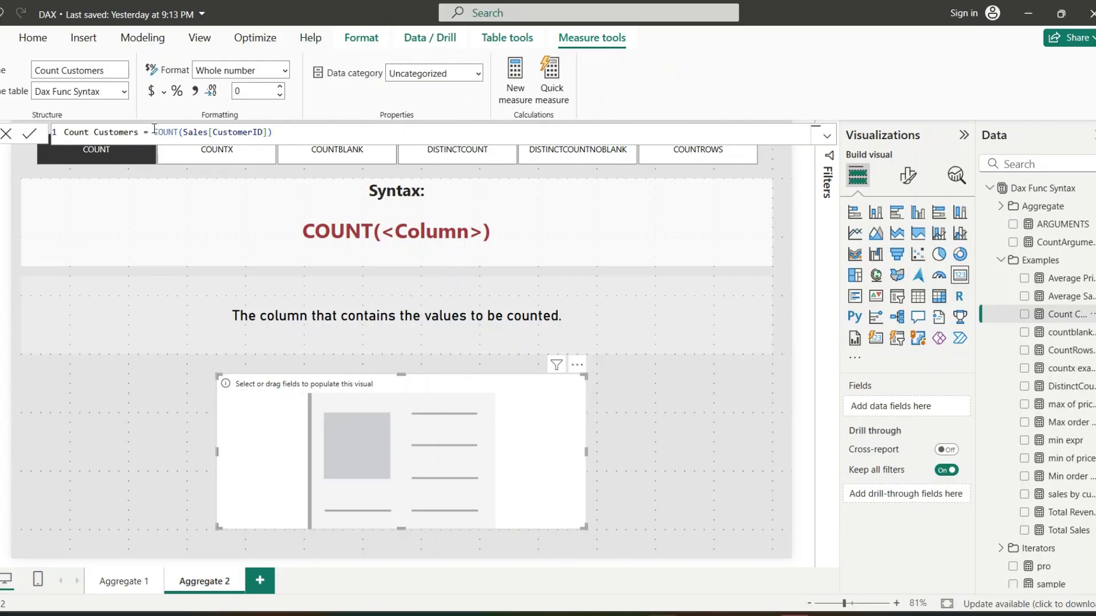
{"action": "left_click_drag", "start_coordinate": [154, 129], "coordinate": [278, 133]}
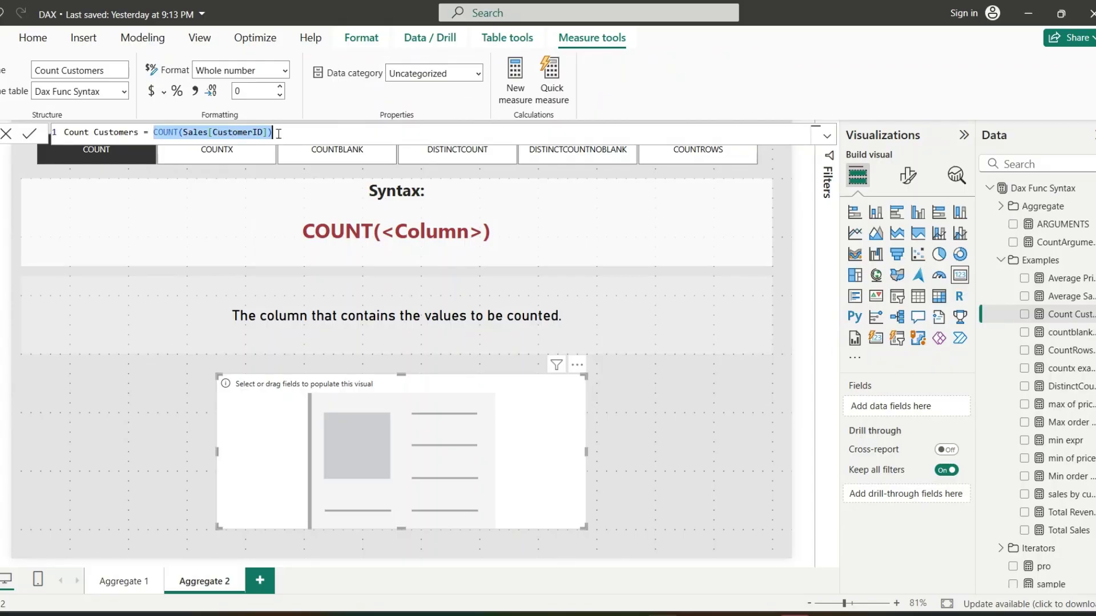
{"action": "left_click", "coordinate": [278, 134]}
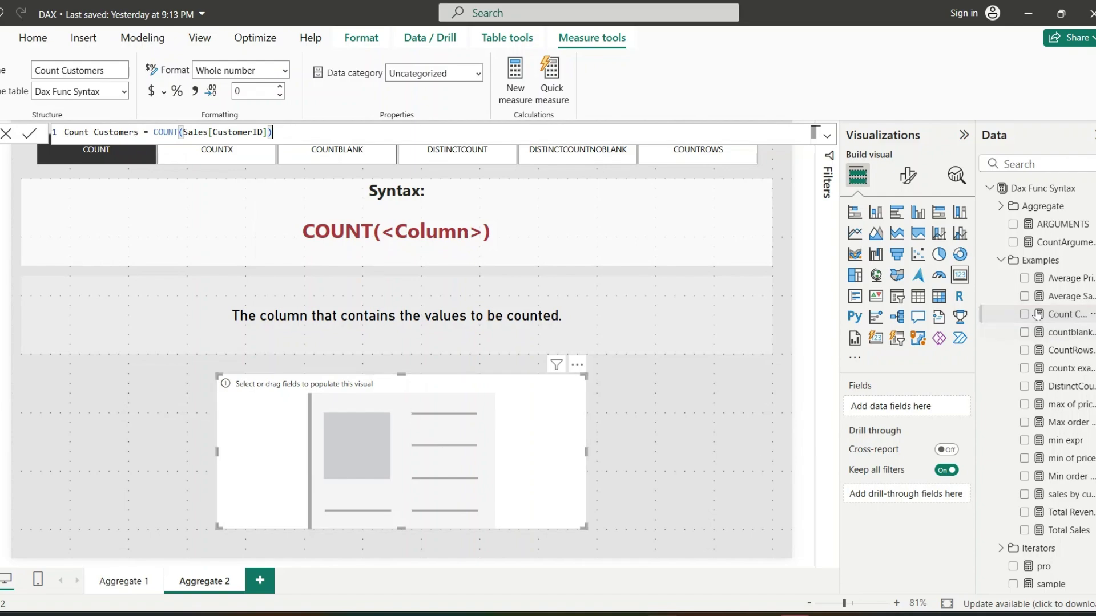
{"action": "left_click", "coordinate": [1025, 316]}
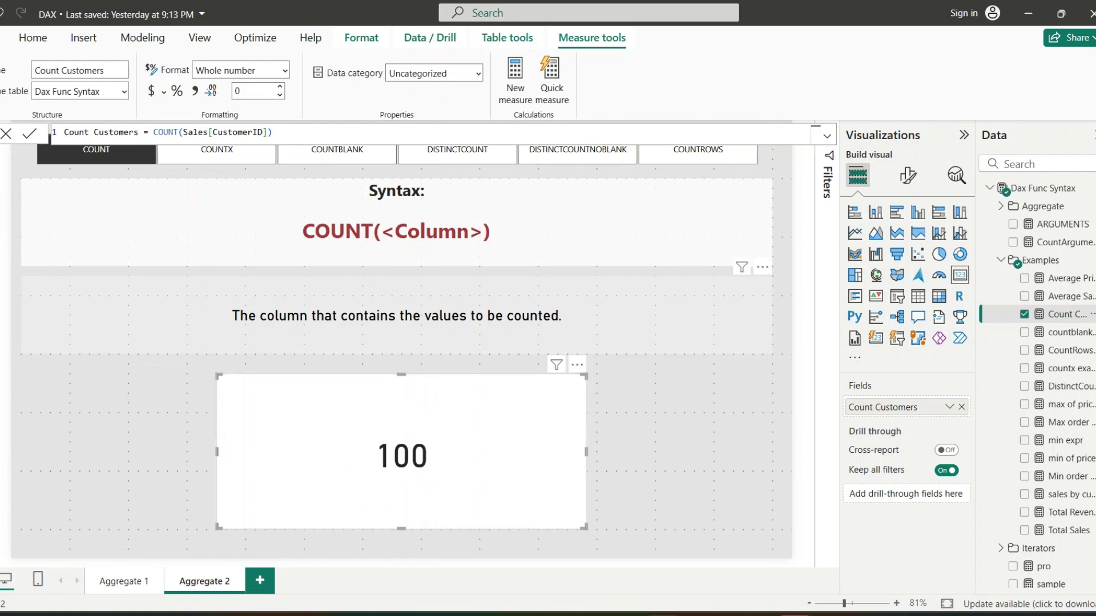
- View the rows of the Sample table and return to the Aggregate 2 report page
{"action": "left_click", "coordinate": [1, 145]}
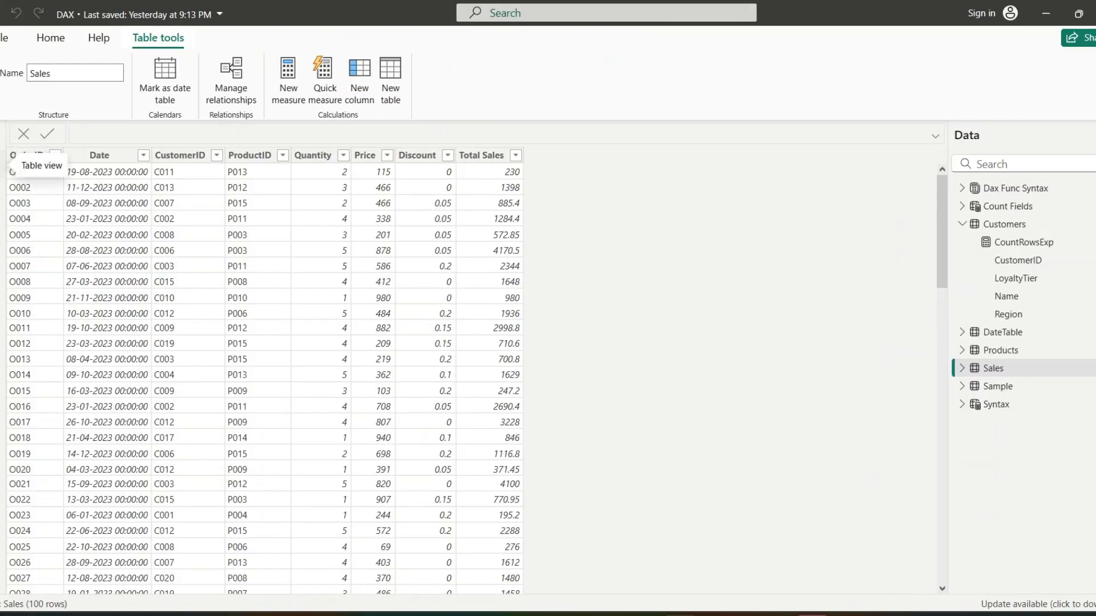
{"action": "left_click", "coordinate": [1001, 386]}
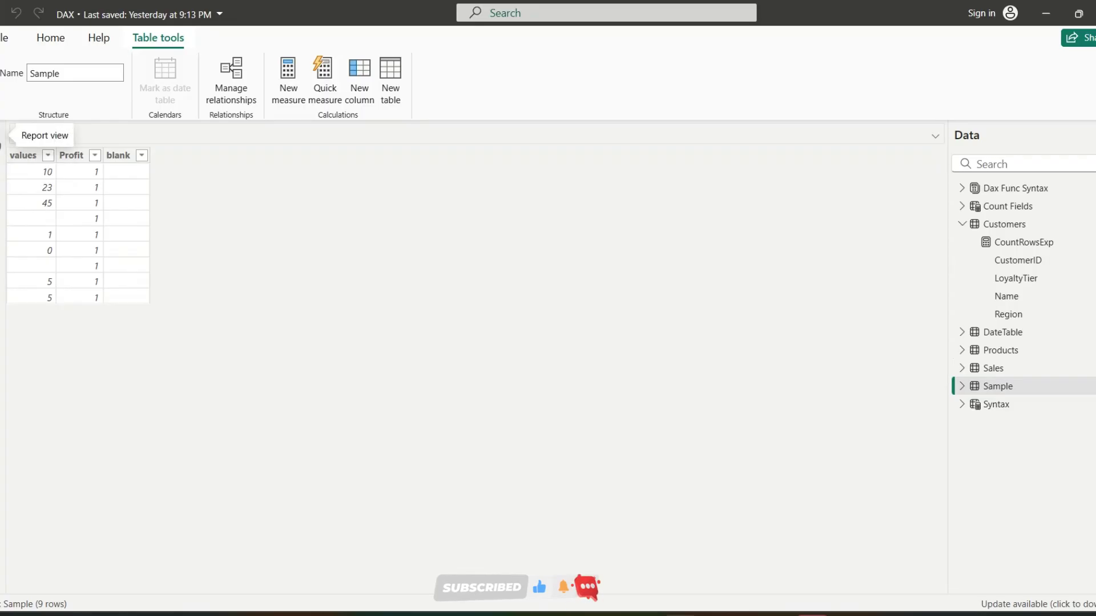
{"action": "left_click", "coordinate": [2, 128]}
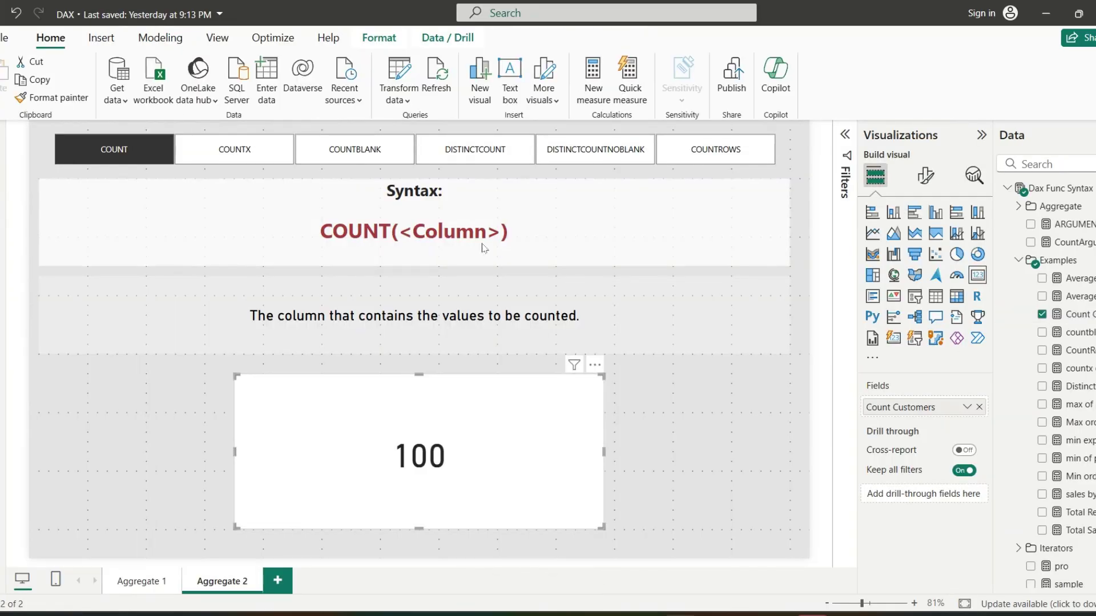
- Change the Count Customers measure's formula to COUNT('Sample'[values])
{"action": "left_click", "coordinate": [1072, 316]}
{"action": "left_click_drag", "start_coordinate": [287, 131], "coordinate": [202, 132]}
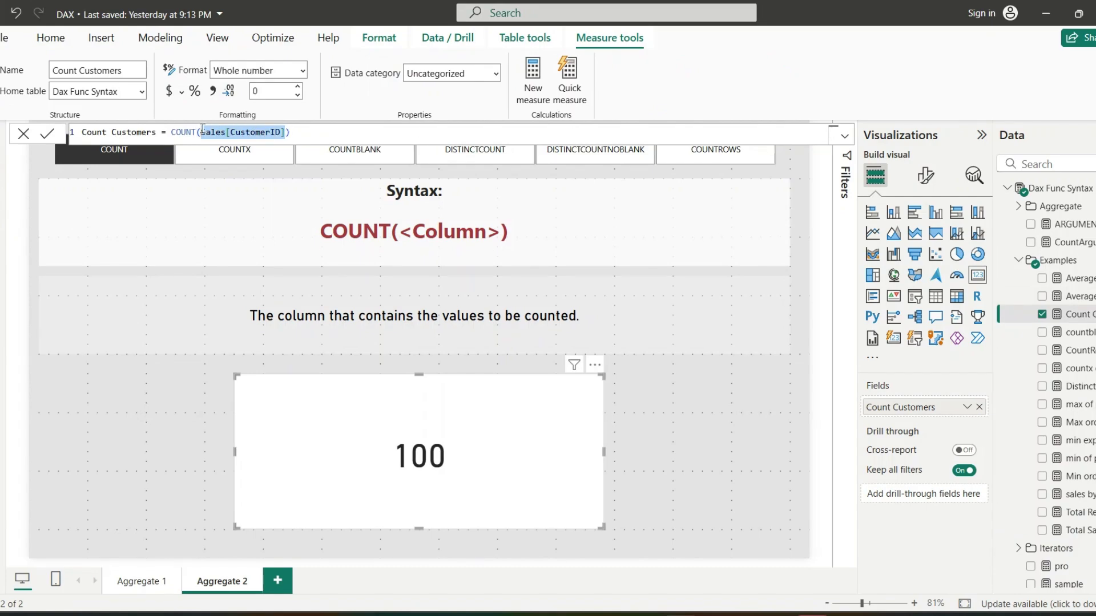
{"action": "type", "text": "sampl"}
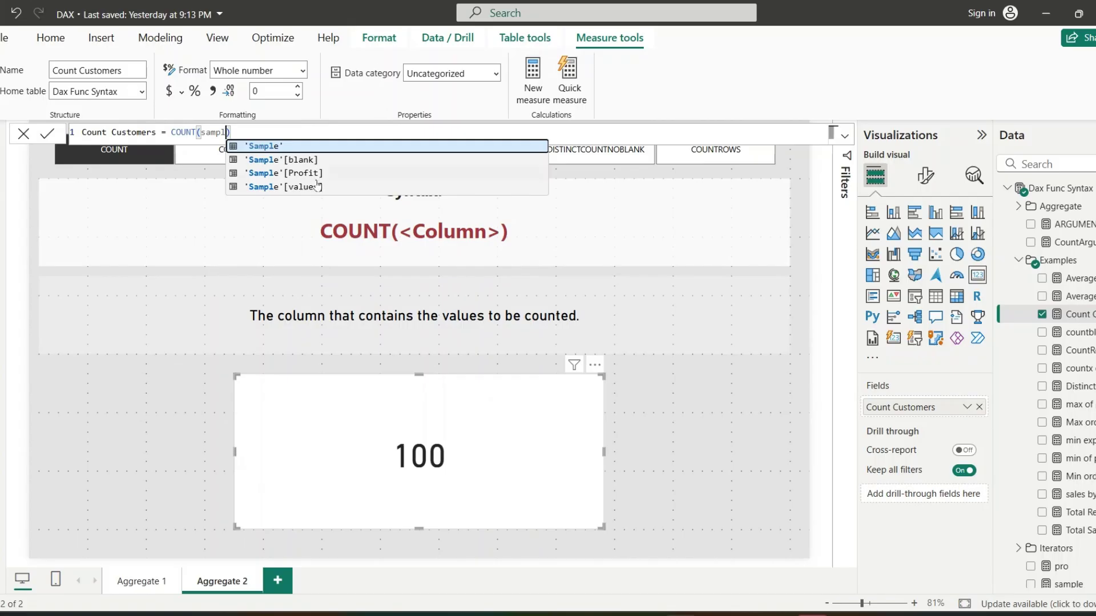
{"action": "left_click", "coordinate": [316, 187]}
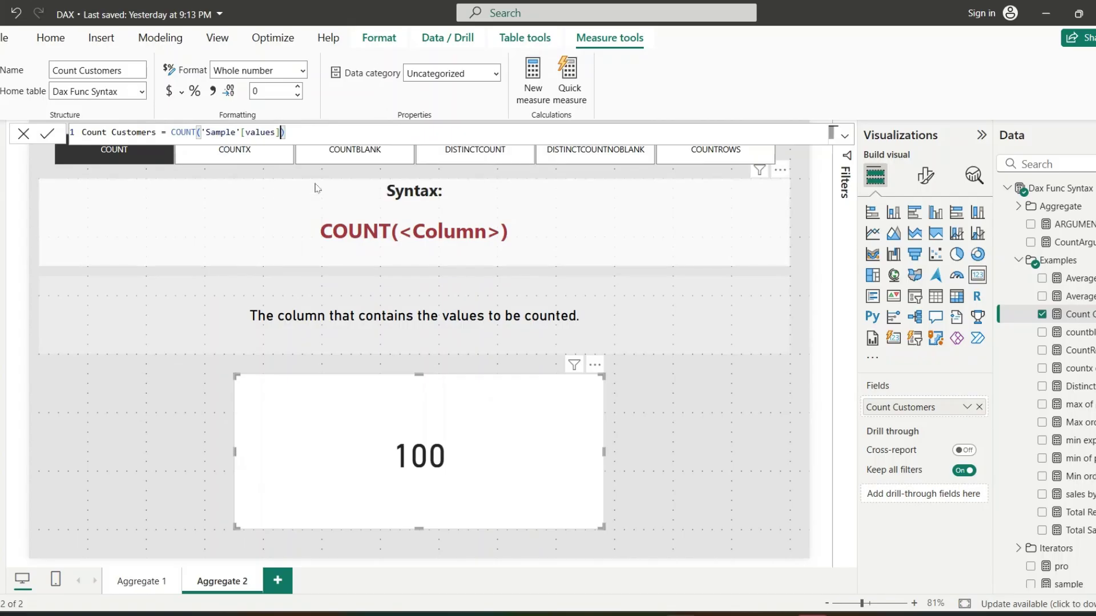
{"action": "left_click", "coordinate": [316, 153]}
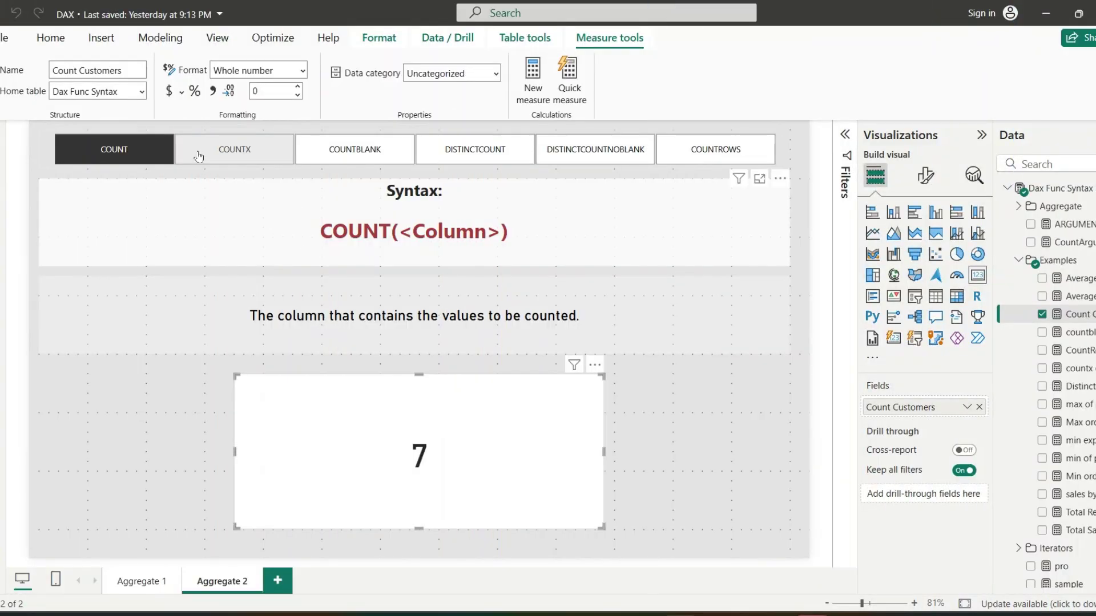
- Select COUNTX in the function slicer and review the values and Profit columns in the countx example formula
{"action": "left_click", "coordinate": [198, 155]}
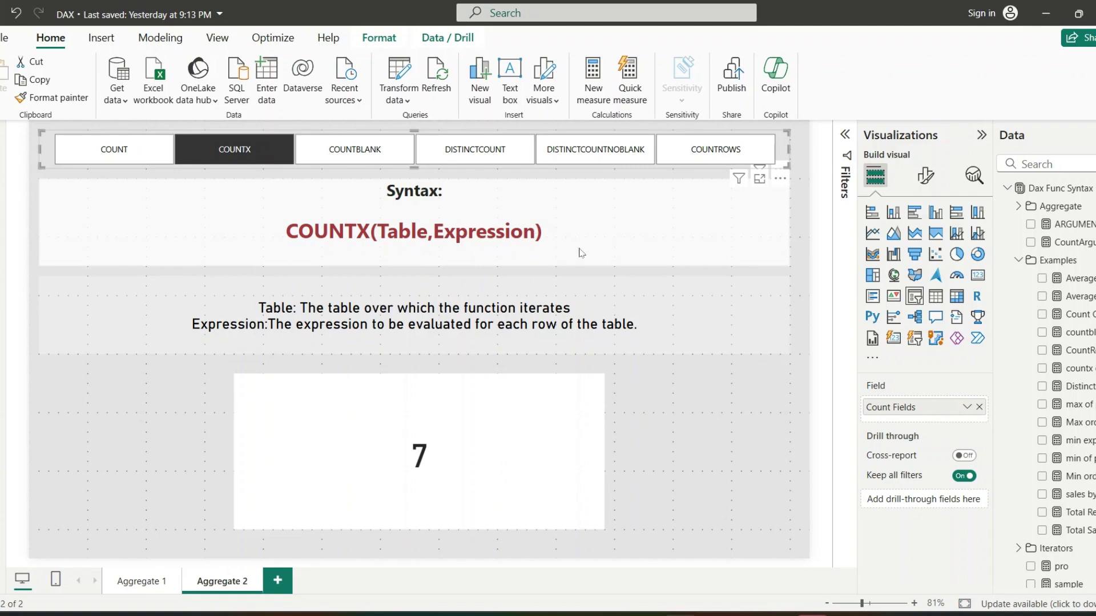
{"action": "left_click", "coordinate": [1060, 371]}
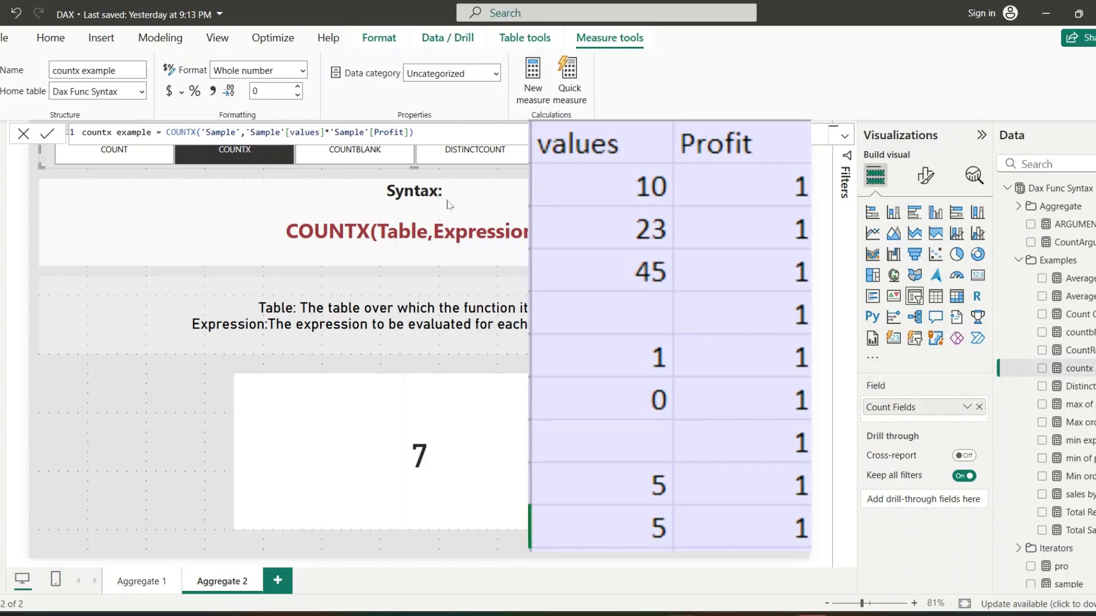
{"action": "double_click", "coordinate": [316, 135]}
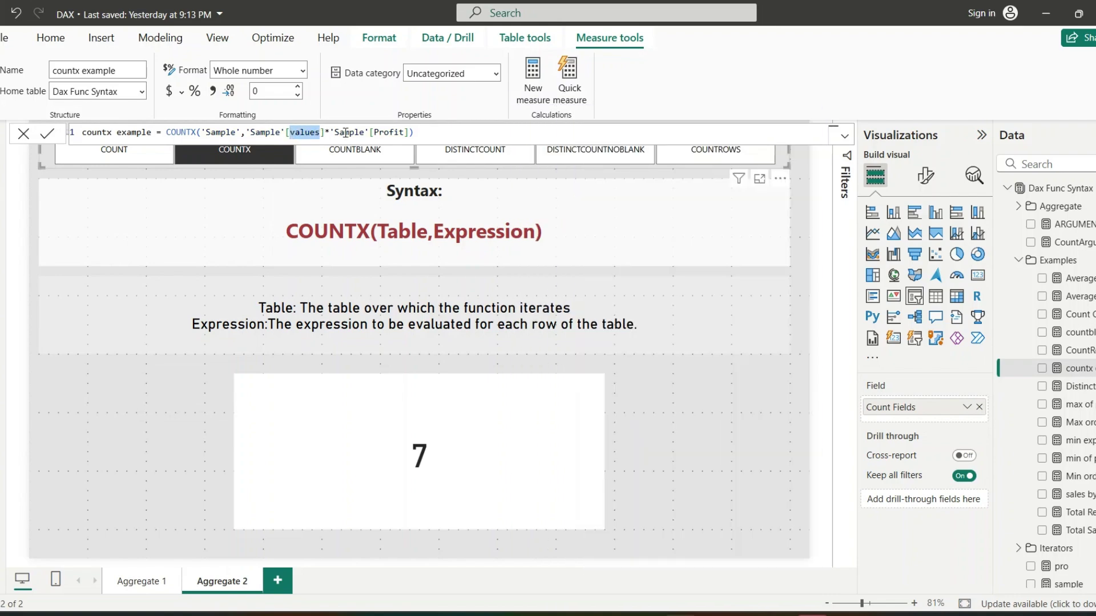
{"action": "left_click", "coordinate": [374, 132]}
{"action": "left_click_drag", "start_coordinate": [375, 131], "coordinate": [408, 132]}
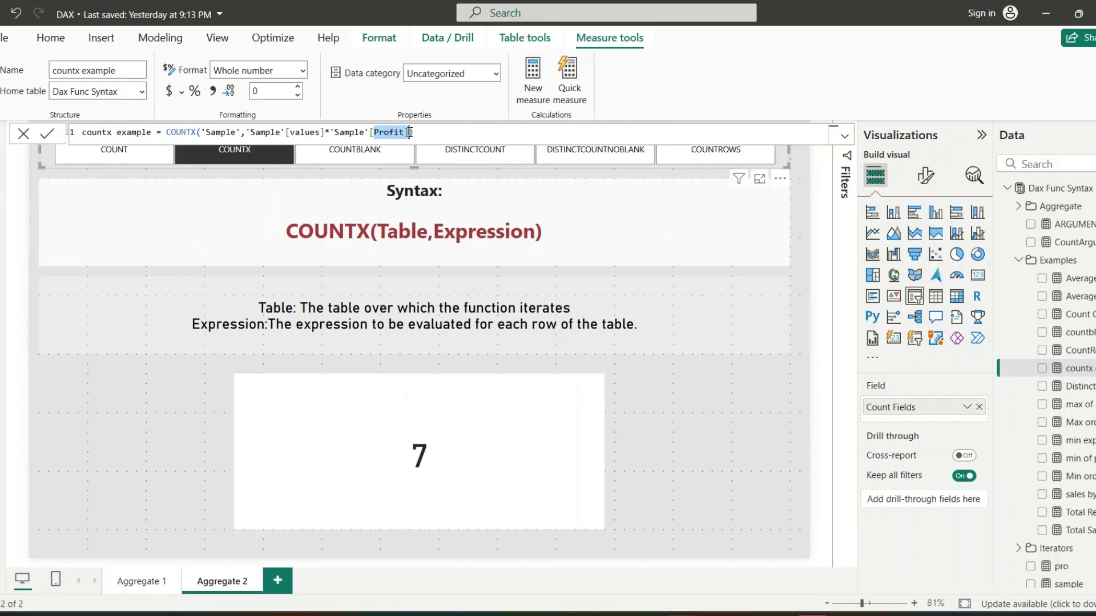
{"action": "left_click", "coordinate": [413, 132]}
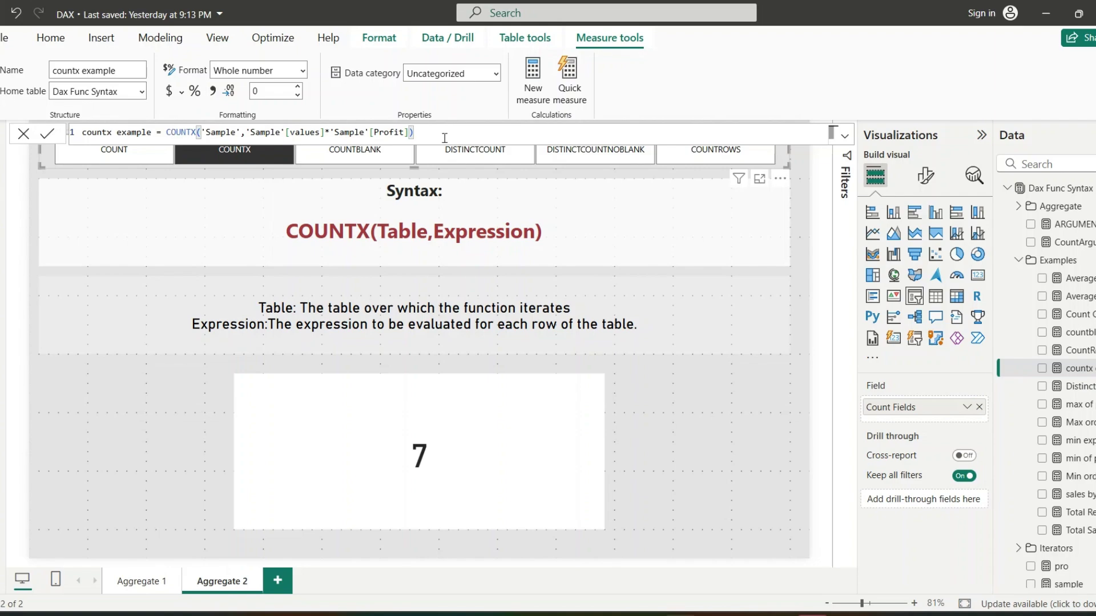
- Replace Count Customers with countx example in the card and compare it with the rows of the Sample table
{"action": "left_click", "coordinate": [455, 432]}
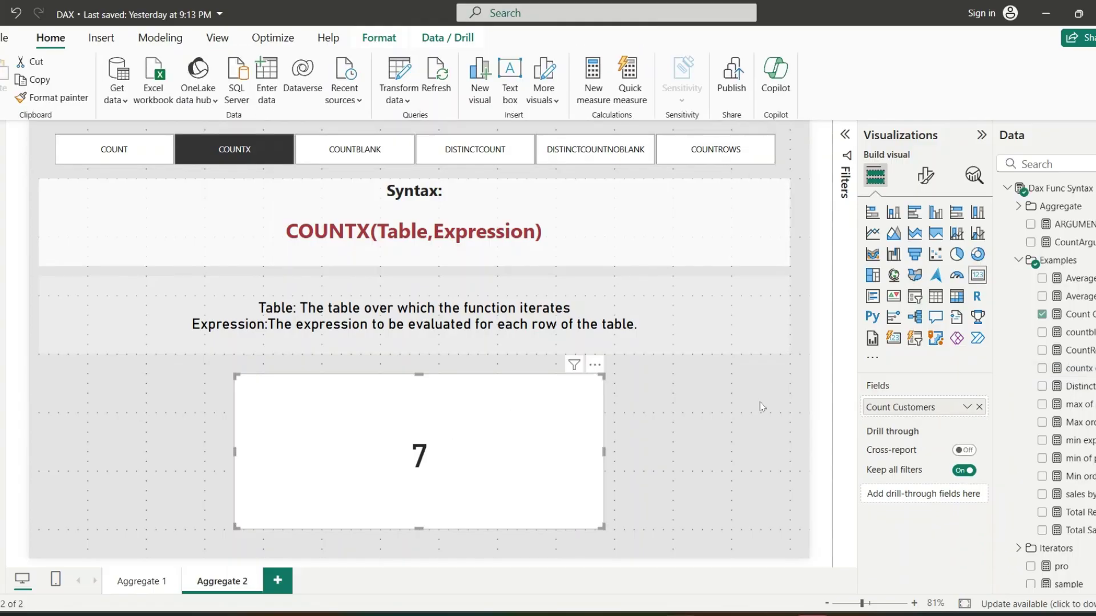
{"action": "left_click", "coordinate": [978, 407]}
{"action": "left_click", "coordinate": [1041, 368]}
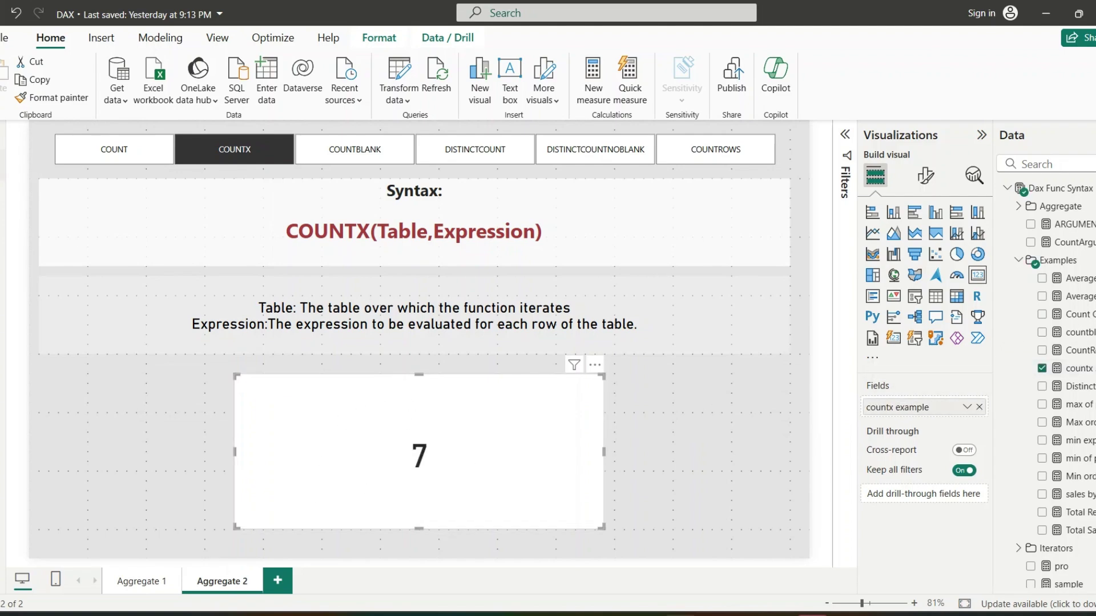
{"action": "left_click", "coordinate": [8, 170]}
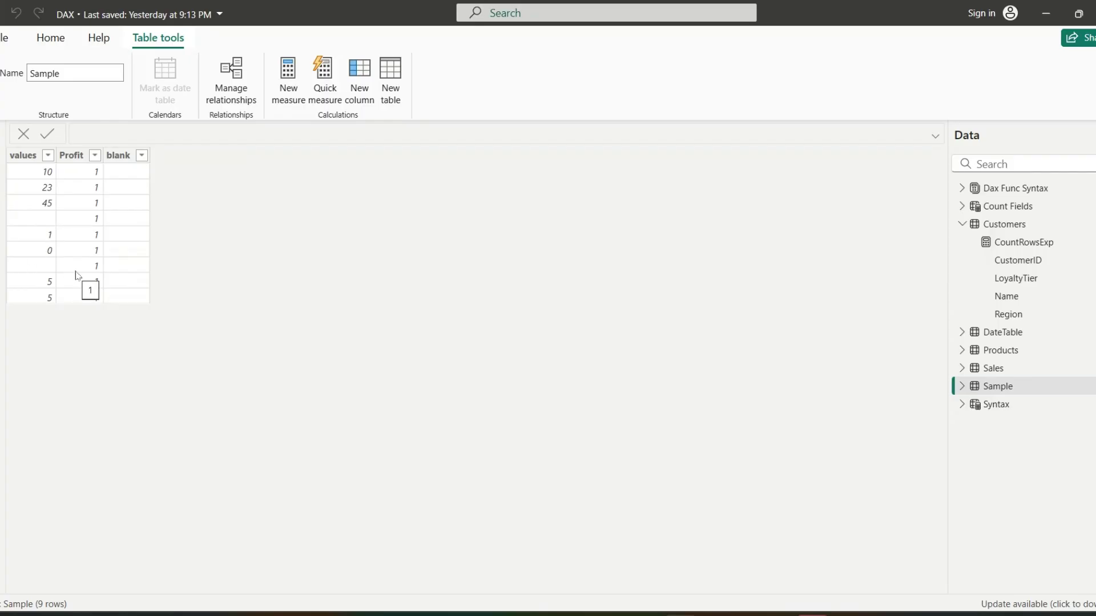
{"action": "left_click", "coordinate": [3, 136]}
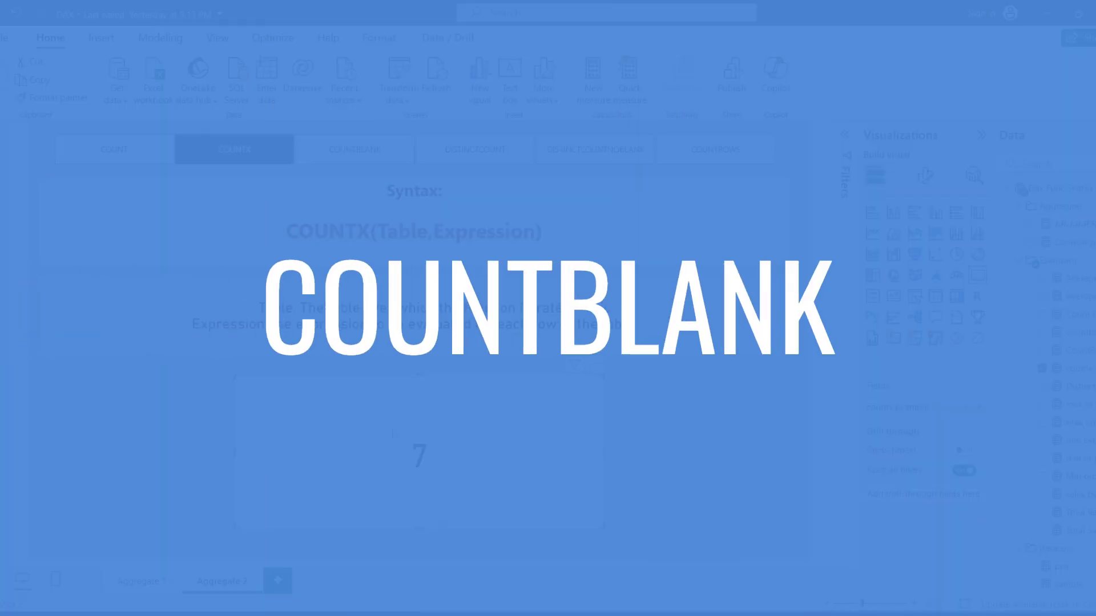
- Select COUNTBLANK in the function slicer, and review the countblankval formula and show that measure in the card
{"action": "left_click", "coordinate": [378, 151]}
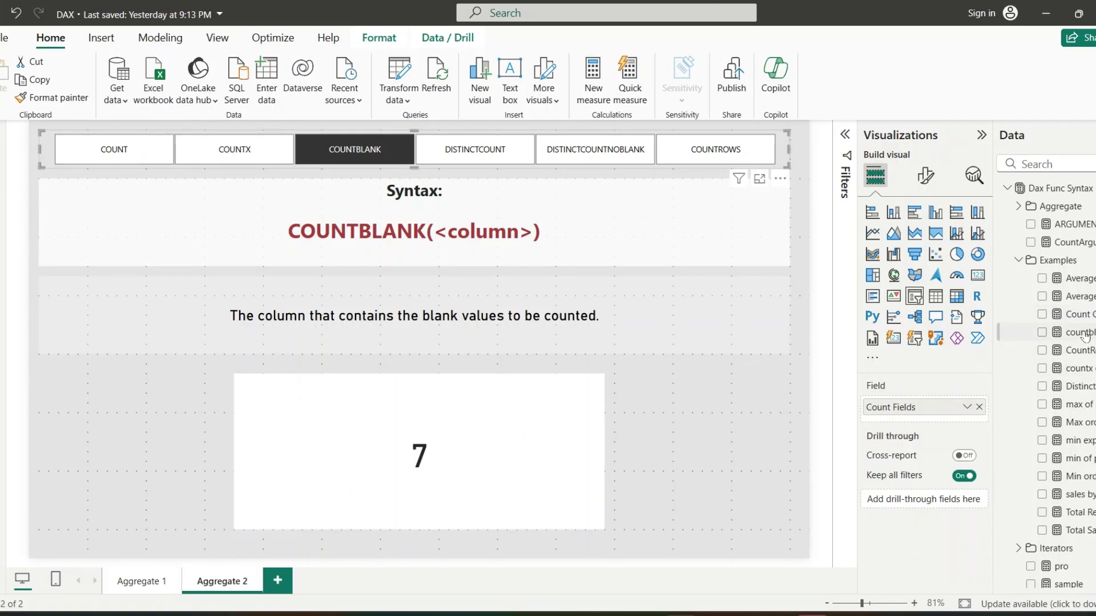
{"action": "left_click", "coordinate": [1080, 334]}
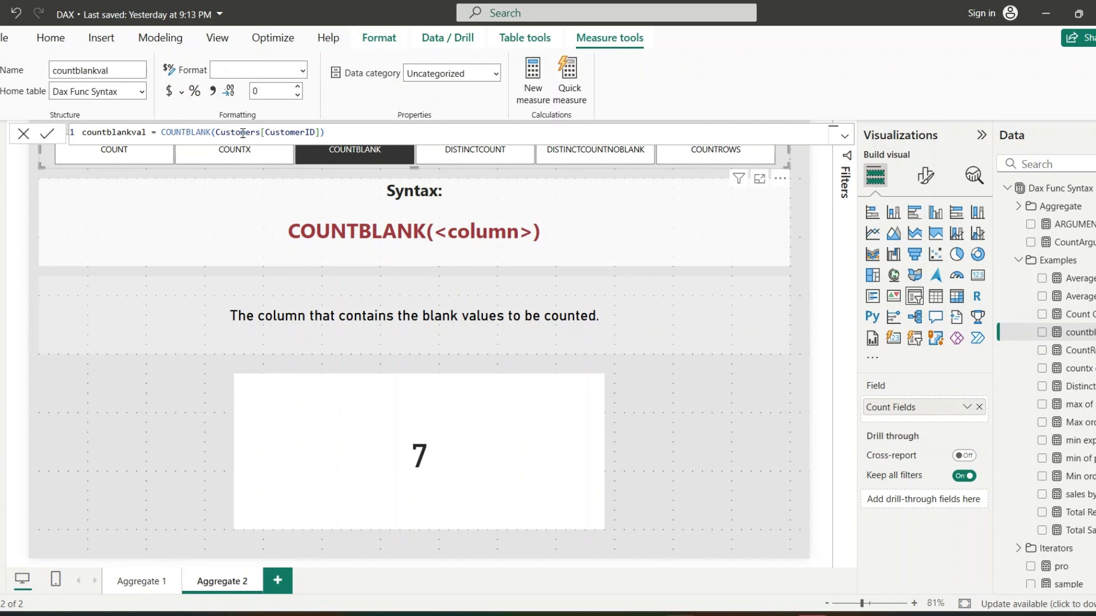
{"action": "left_click_drag", "start_coordinate": [324, 134], "coordinate": [160, 131]}
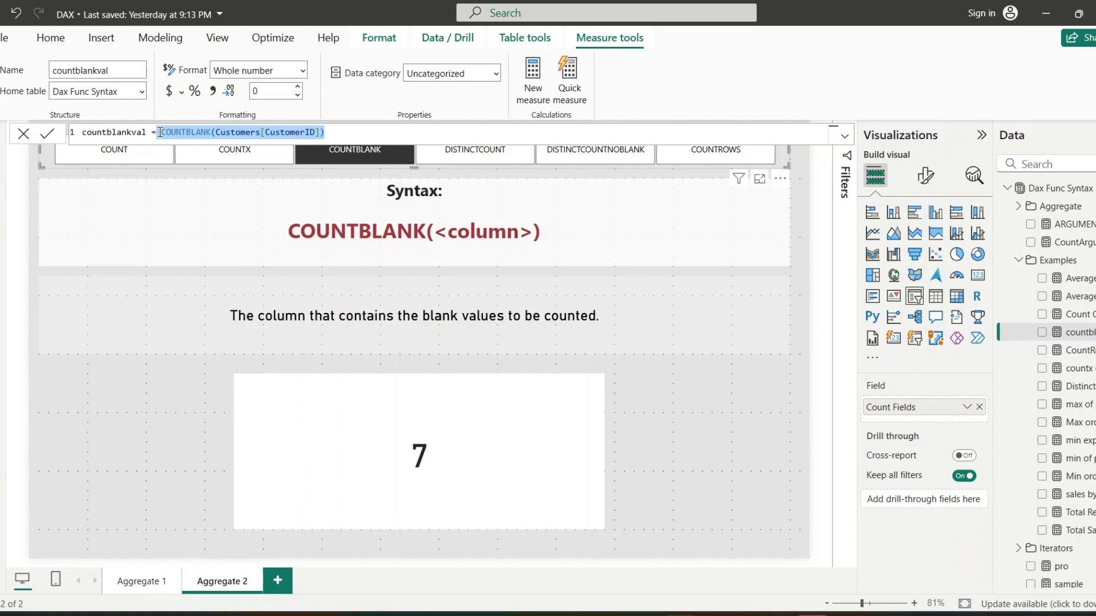
{"action": "left_click", "coordinate": [494, 469]}
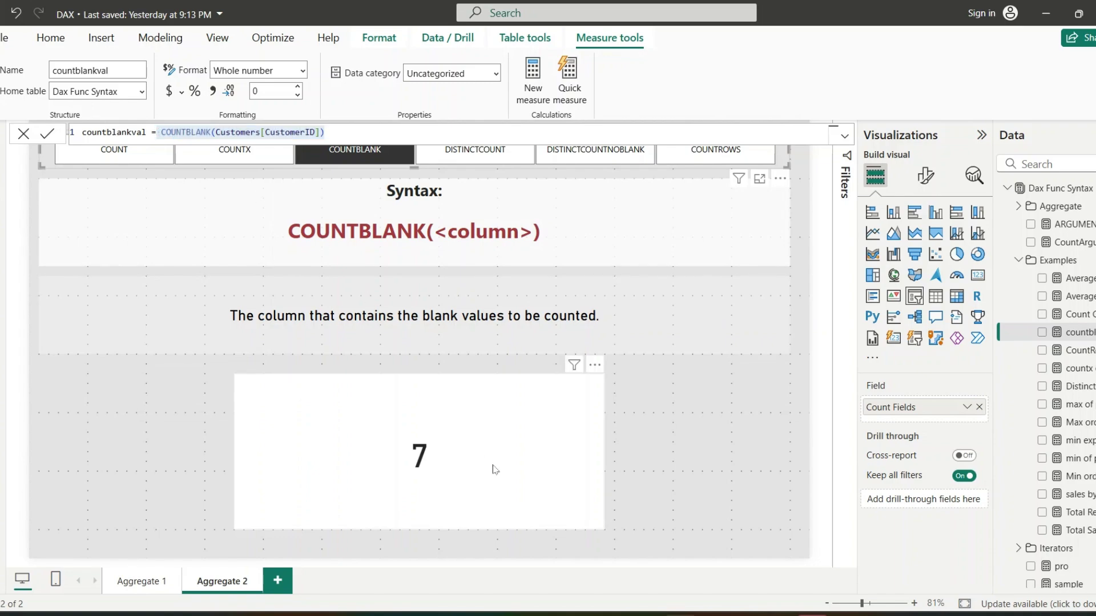
{"action": "left_click", "coordinate": [1042, 333]}
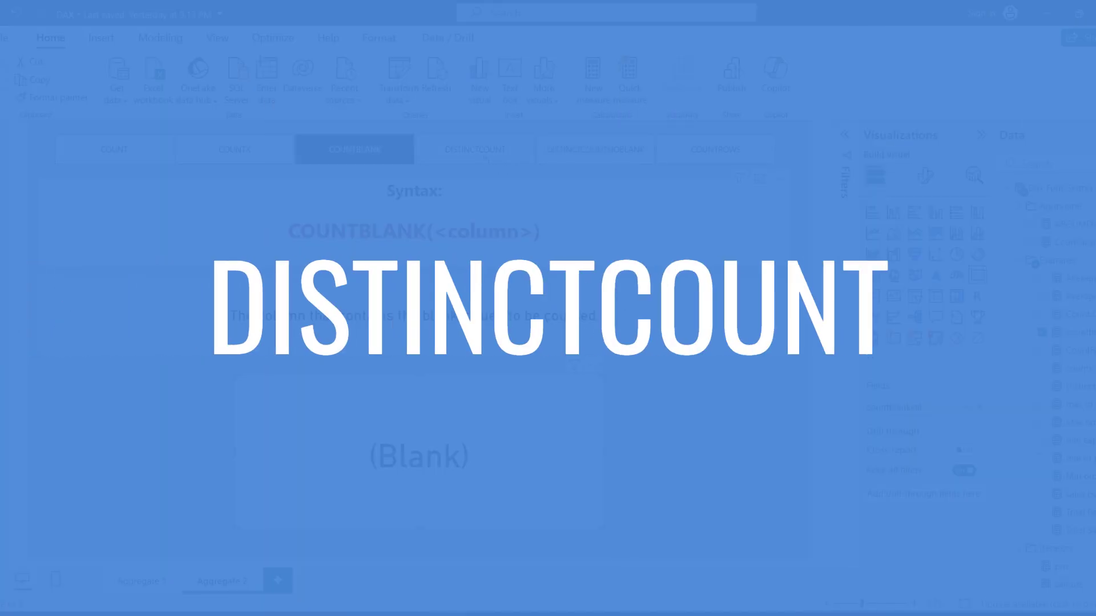
- Select DISTINCTCOUNT in the function slicer and review the table and column used in the DistinctCountofCustomers formula
{"action": "left_click", "coordinate": [483, 155]}
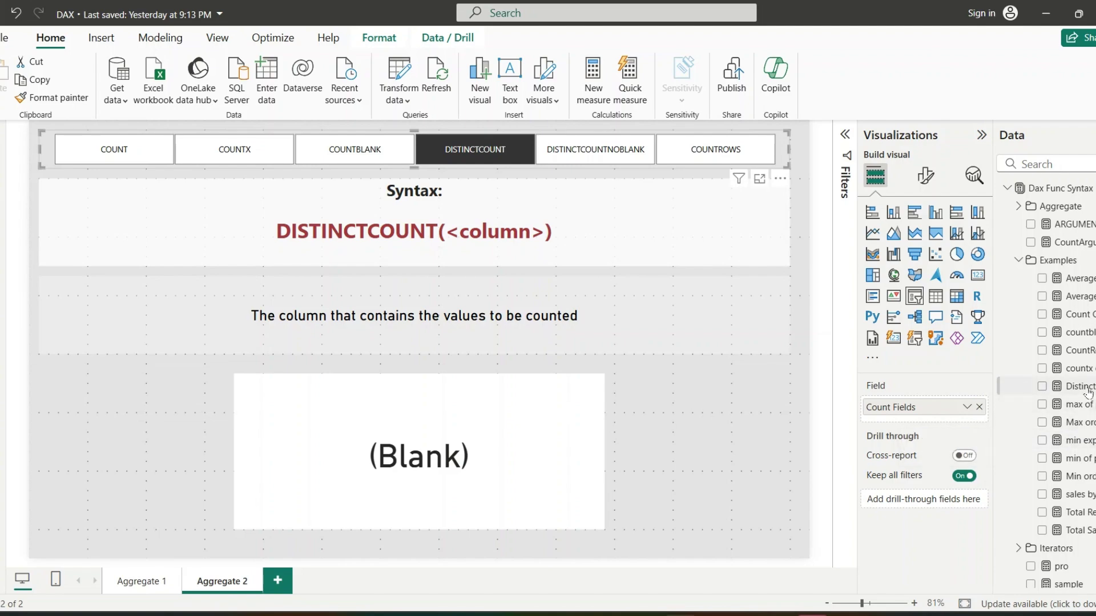
{"action": "left_click", "coordinate": [1076, 387]}
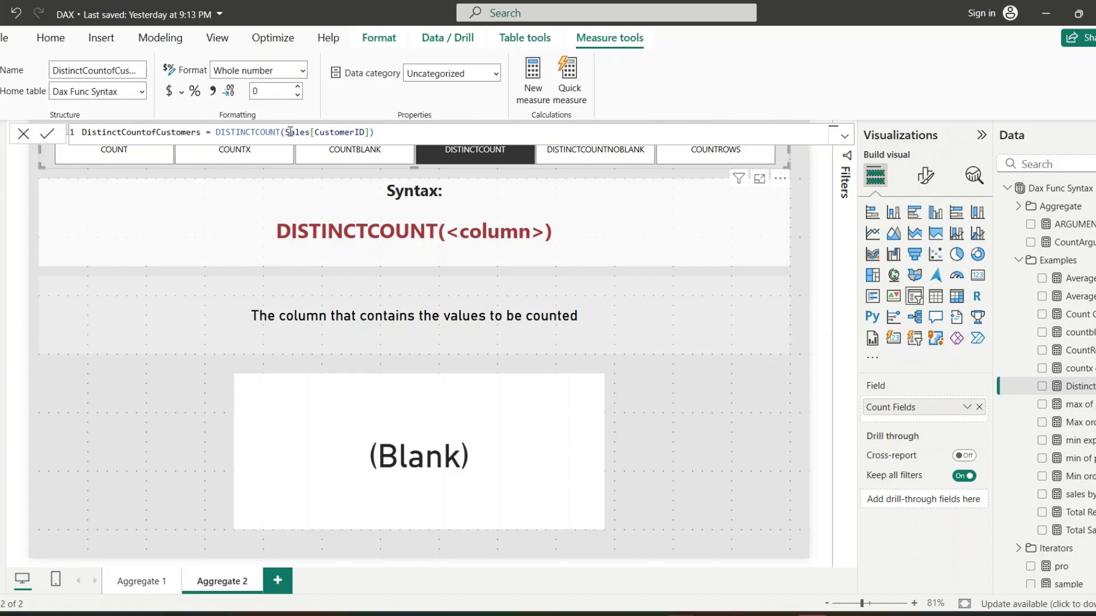
{"action": "left_click_drag", "start_coordinate": [285, 133], "coordinate": [310, 132]}
{"action": "double_click", "coordinate": [345, 133]}
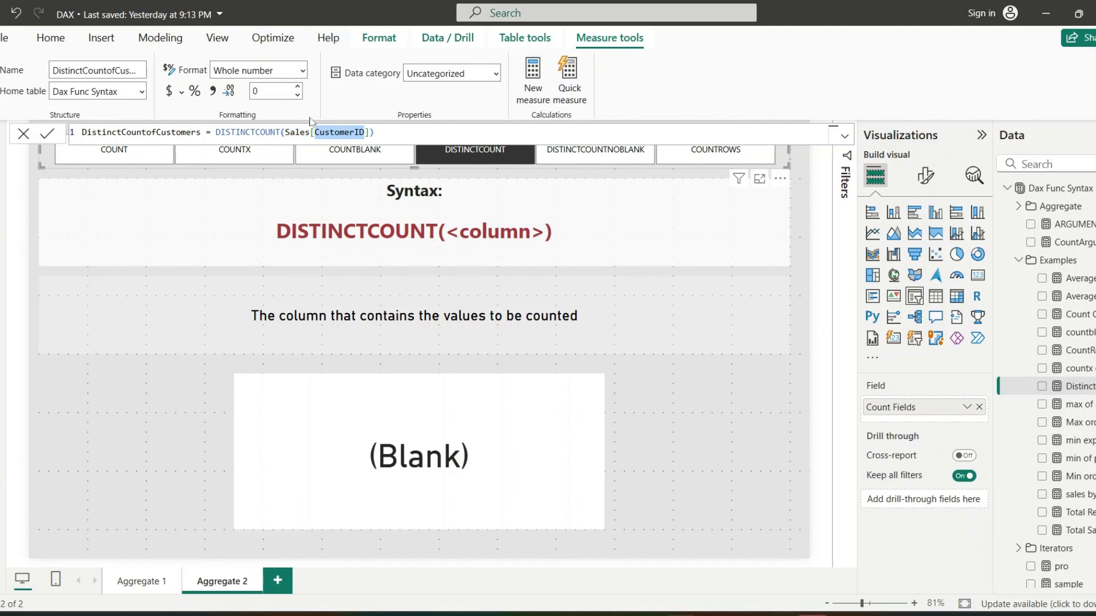
{"action": "left_click", "coordinate": [396, 133]}
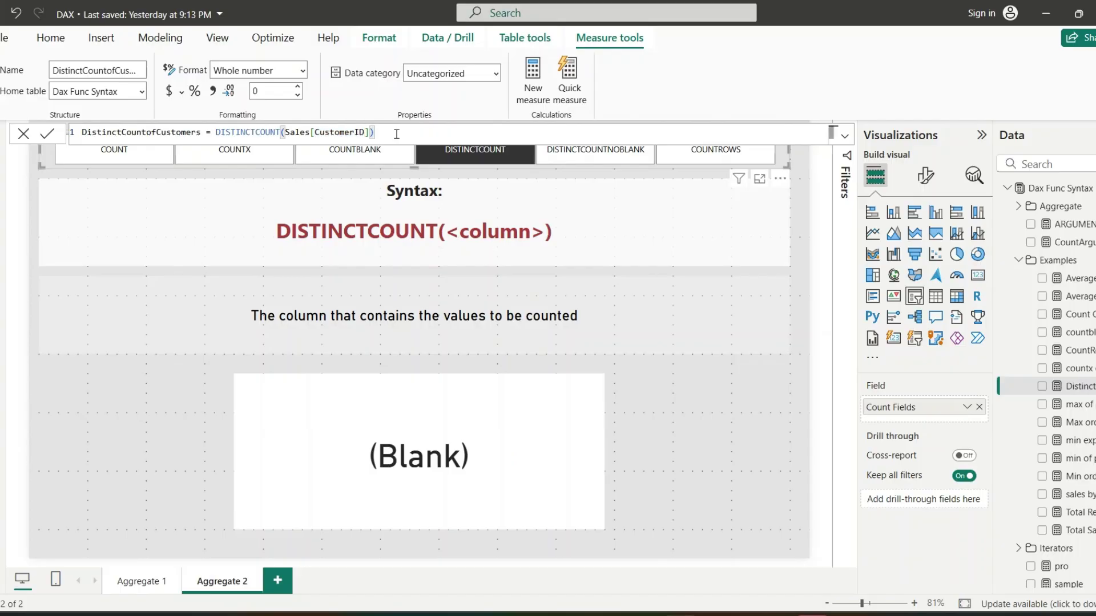
- Replace countblankval with DistinctCountofCustomers in the card and display that measure's formula again
{"action": "left_click", "coordinate": [526, 456]}
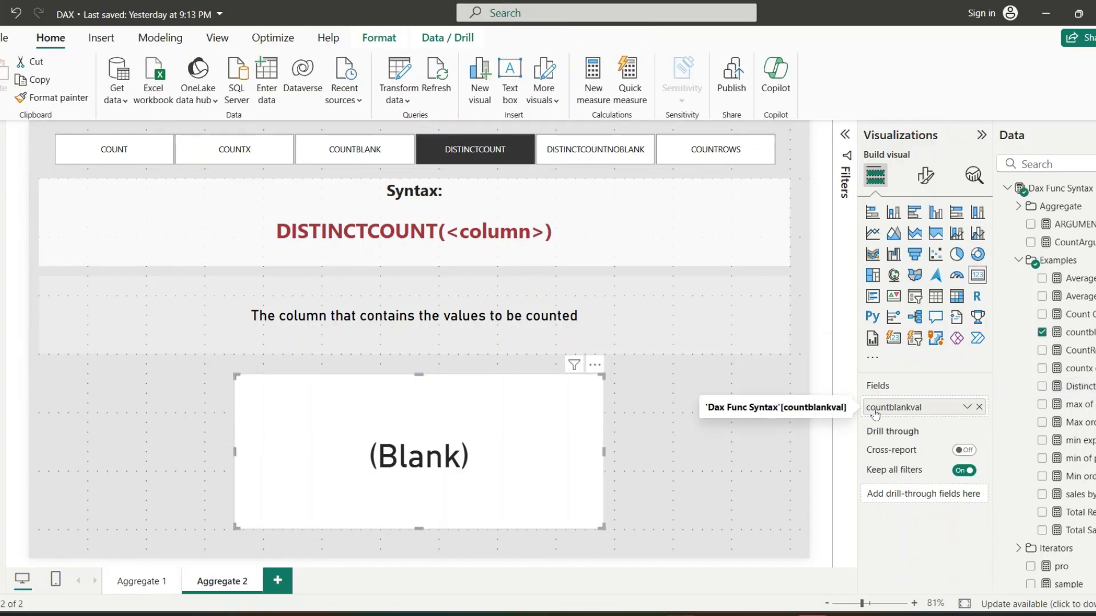
{"action": "left_click", "coordinate": [979, 408]}
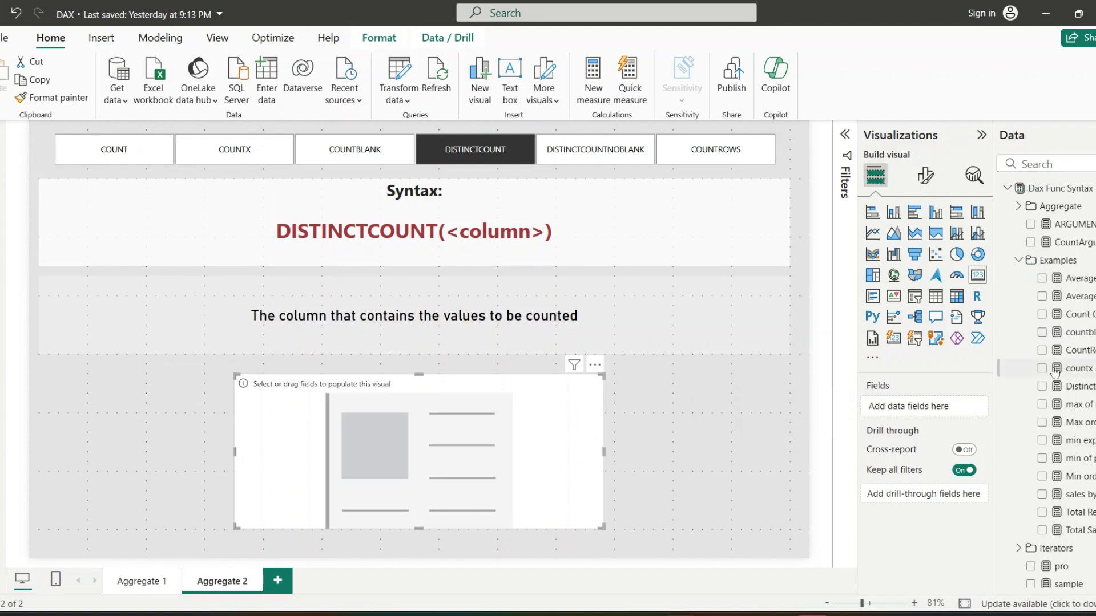
{"action": "left_click", "coordinate": [1041, 388]}
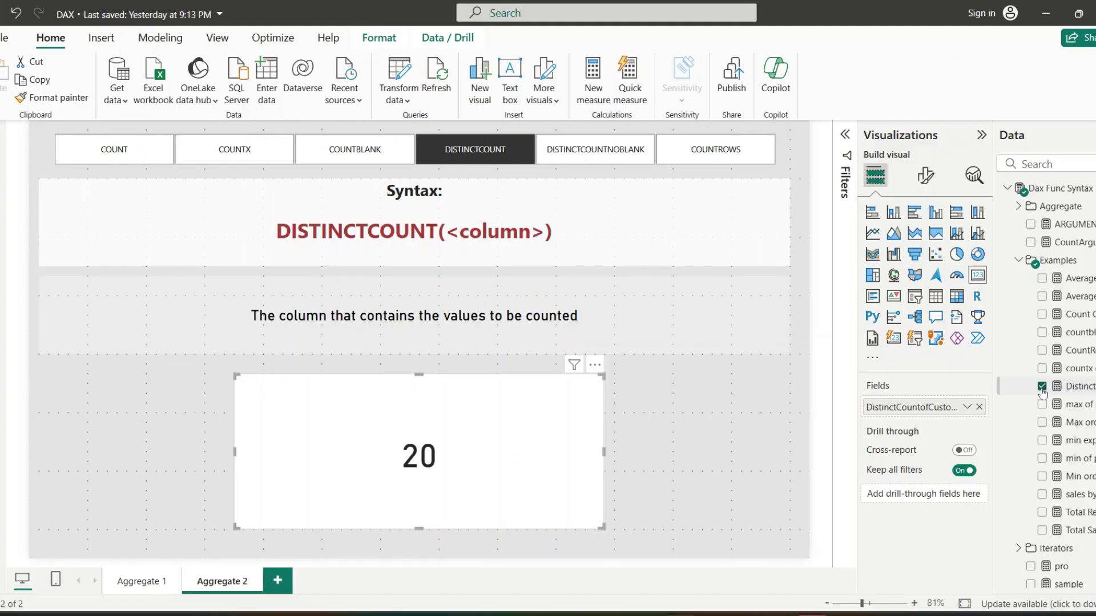
{"action": "left_click", "coordinate": [1073, 391]}
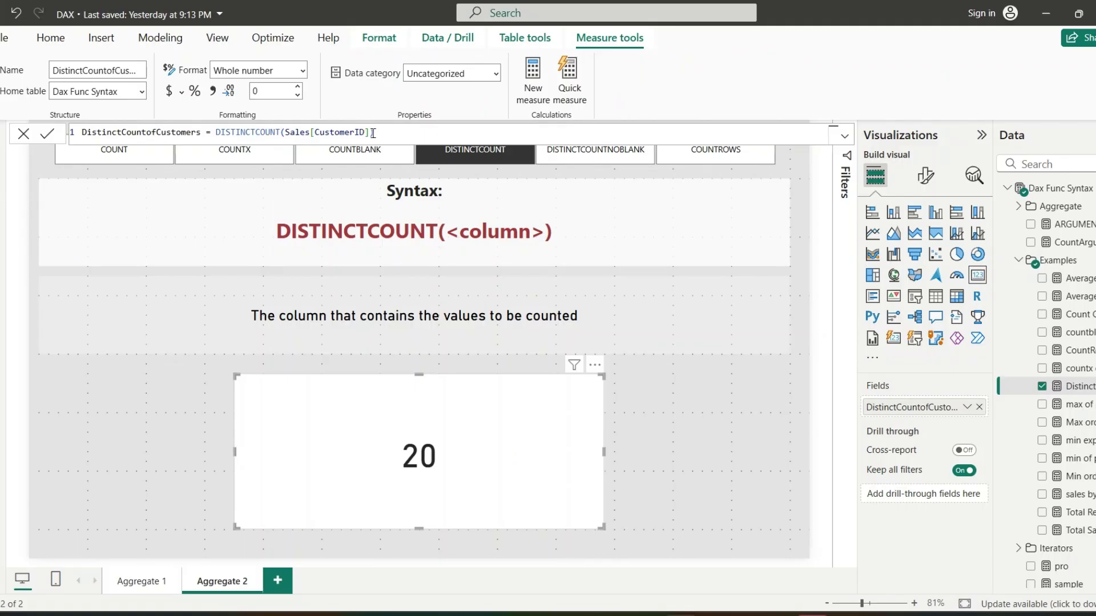
- Change the DISTINCTCOUNT argument in DistinctCountofCustomers to 'Sample'[values] and compare the card with the rows of the Sample table
{"action": "left_click_drag", "start_coordinate": [369, 132], "coordinate": [286, 132]}
{"action": "key", "text": "BackSpace"}
{"action": "type", "text": "'Sample'[values]"}
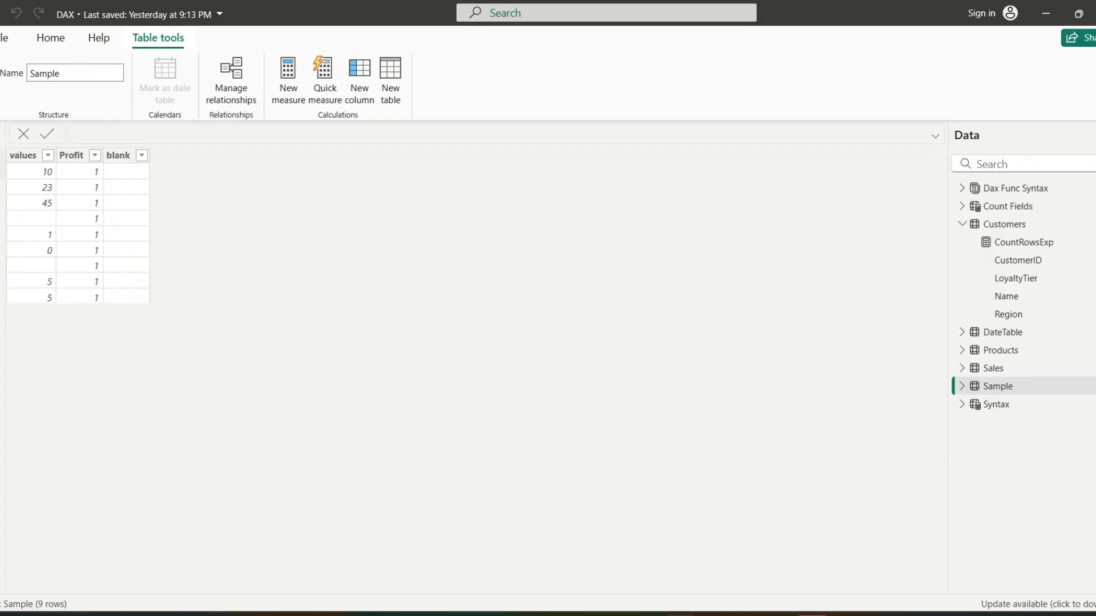
{"action": "left_click", "coordinate": [5, 132]}
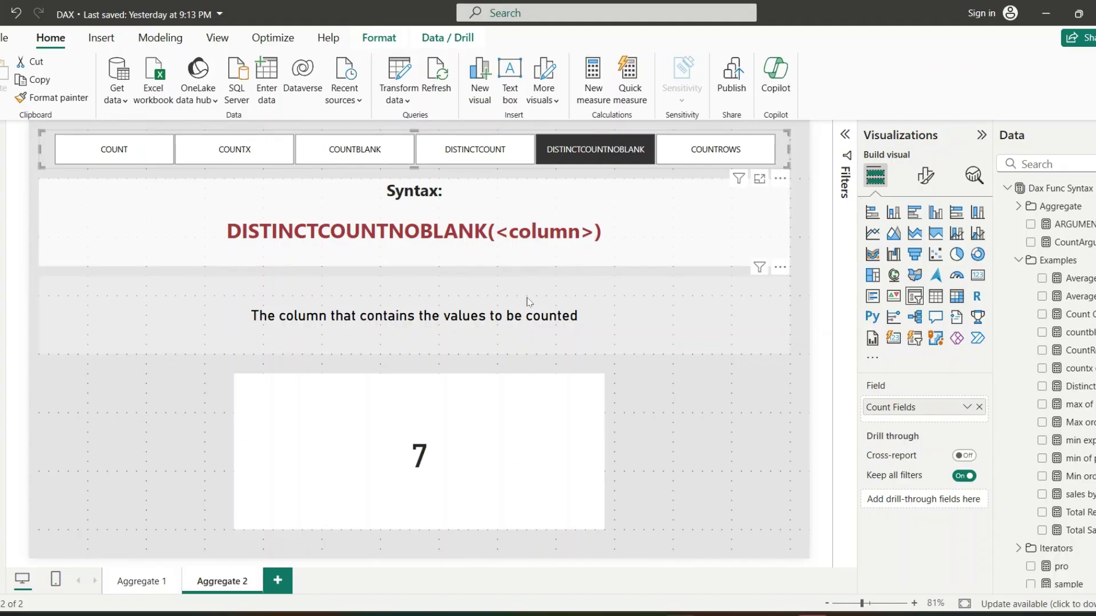
- Change the function in the DistinctCountofCustomers formula to DISTINCTCOUNTNOBLANK, keeping 'Sample'[values] as its argument, and close the formula
{"action": "left_click", "coordinate": [494, 440]}
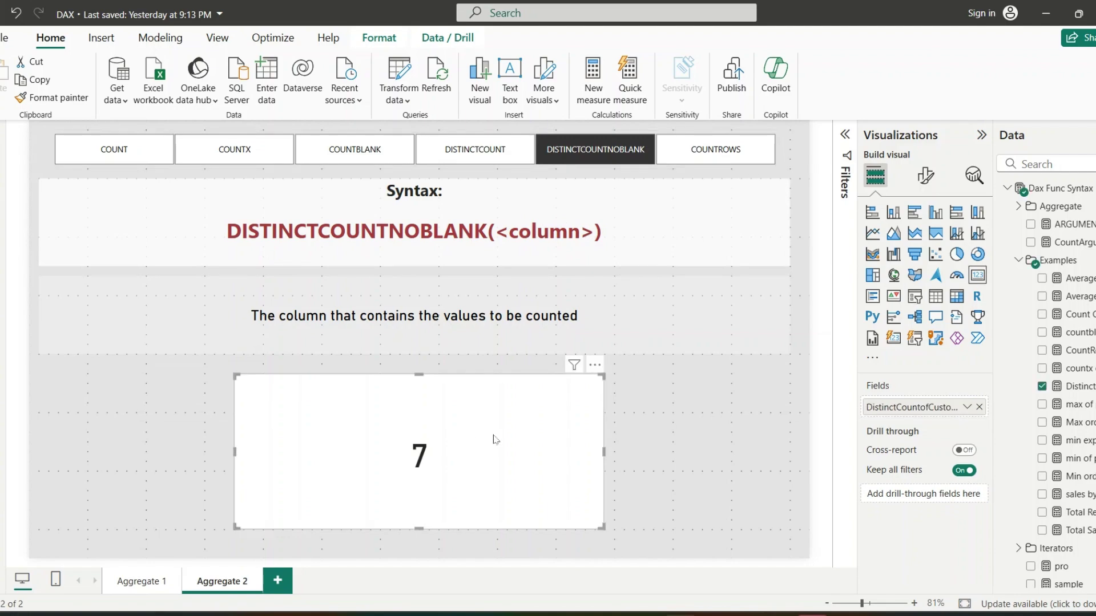
{"action": "left_click", "coordinate": [1078, 386]}
{"action": "double_click", "coordinate": [282, 132]}
{"action": "type", "text": "nobl"}
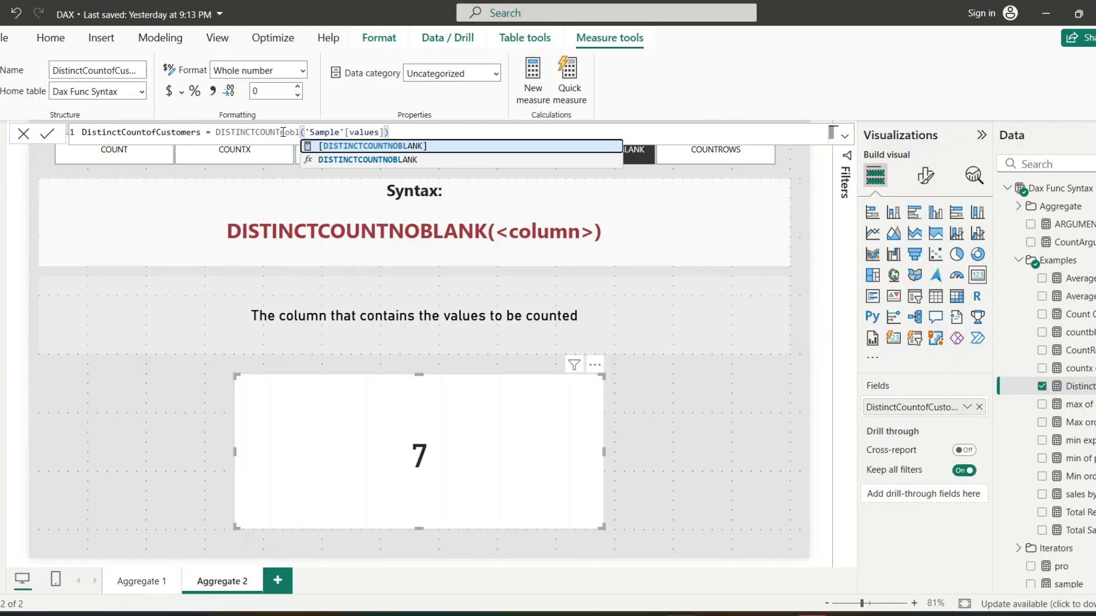
{"action": "key", "text": "Down"}
{"action": "key", "text": "Tab"}
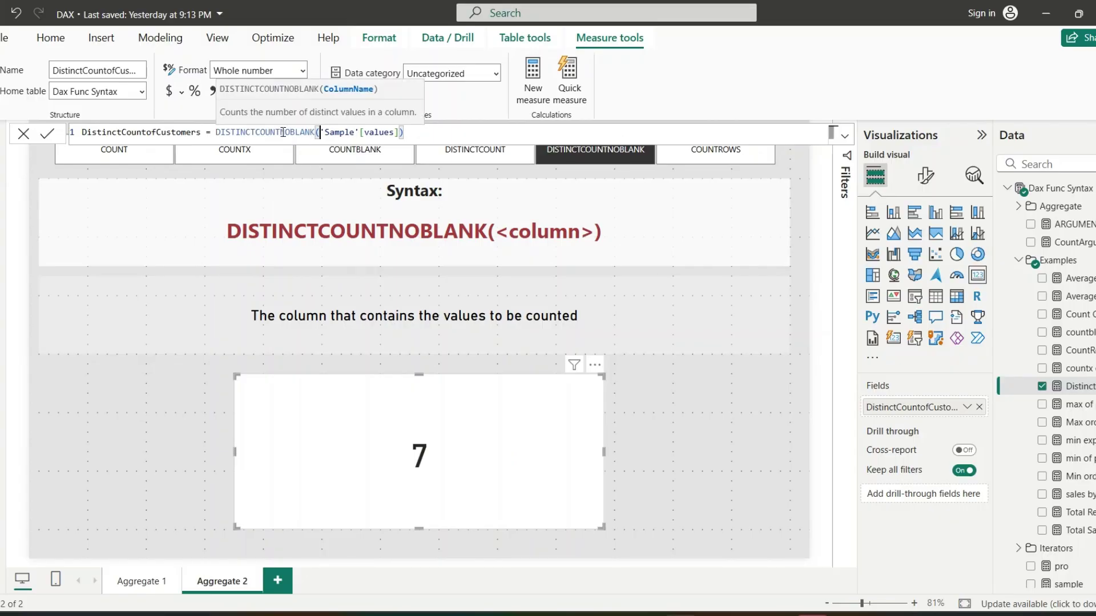
{"action": "key", "text": "Return"}
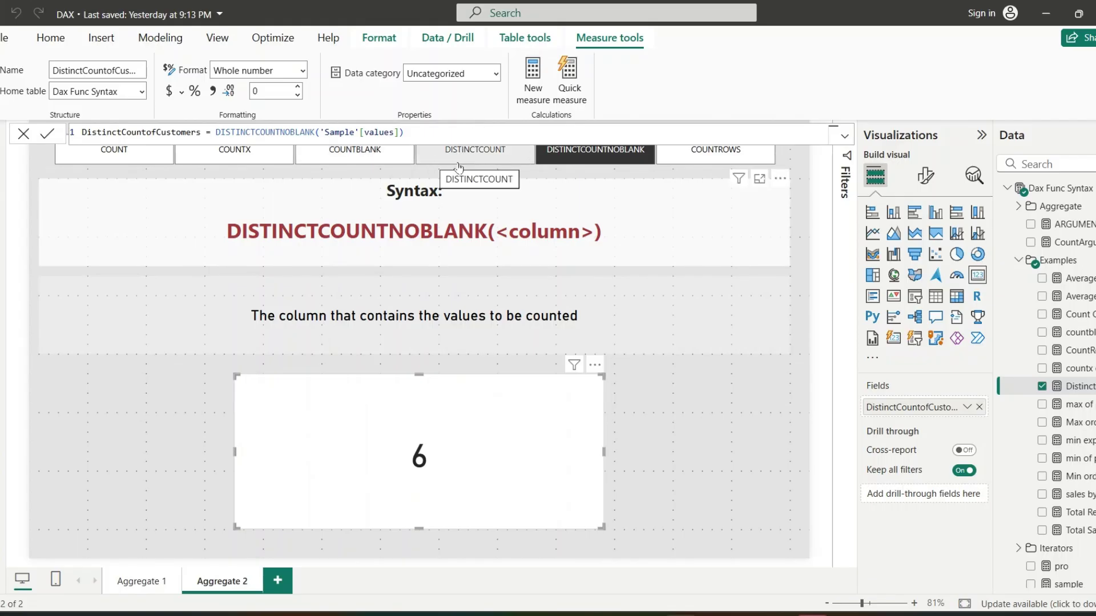
{"action": "left_click", "coordinate": [601, 165]}
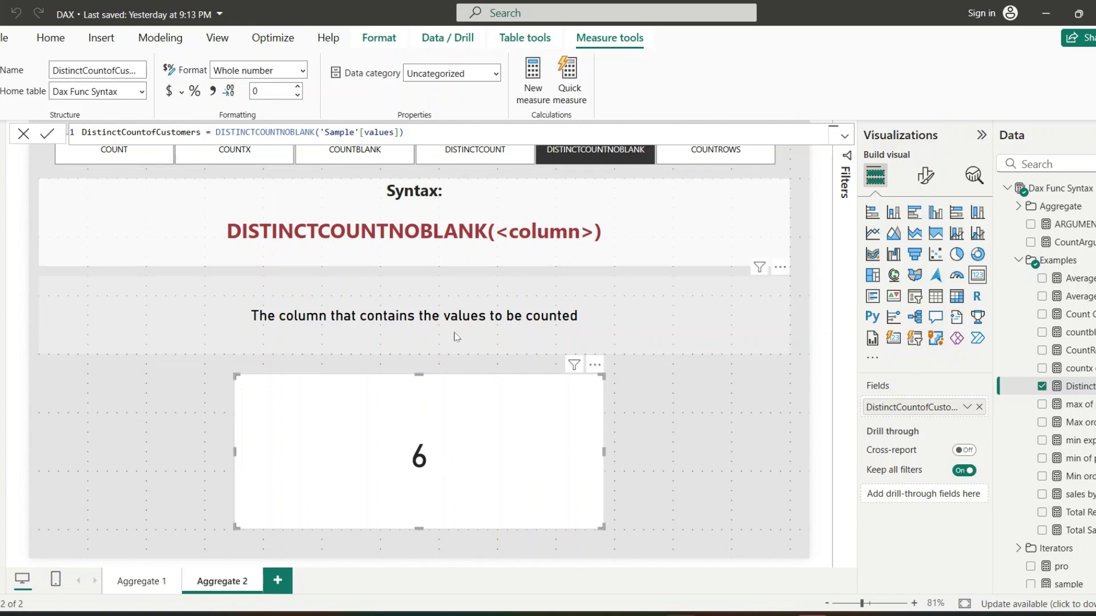
{"action": "left_click", "coordinate": [23, 142]}
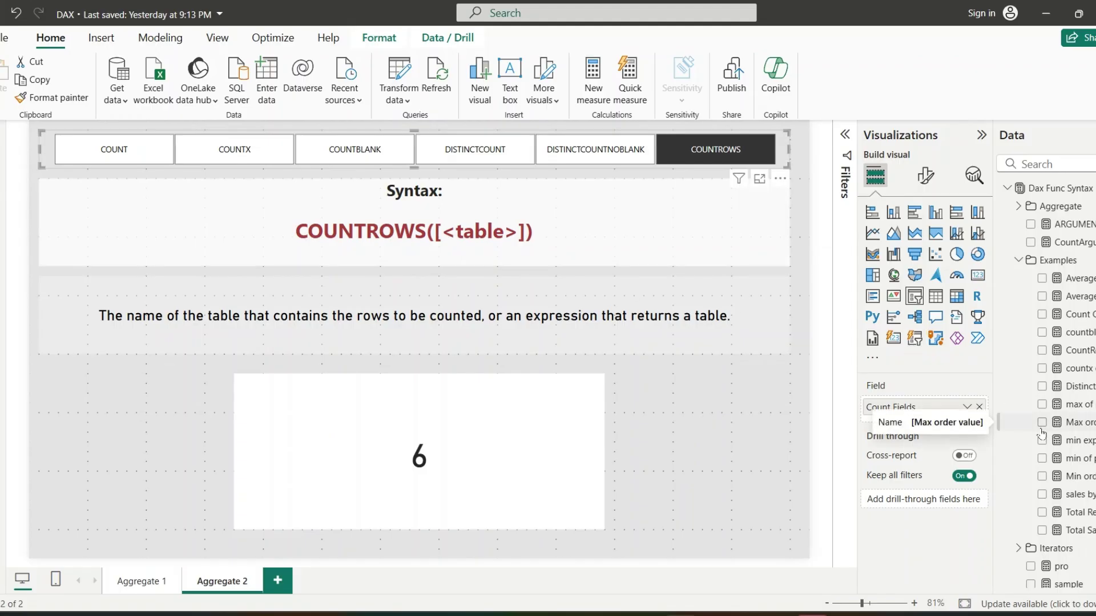
- Review the CountRowsExp formula in the Customers table and replace DistinctCountofCustomers with that measure in the card
{"action": "scroll", "coordinate": [1042, 434], "scroll_direction": "down", "scroll_amount": 5}
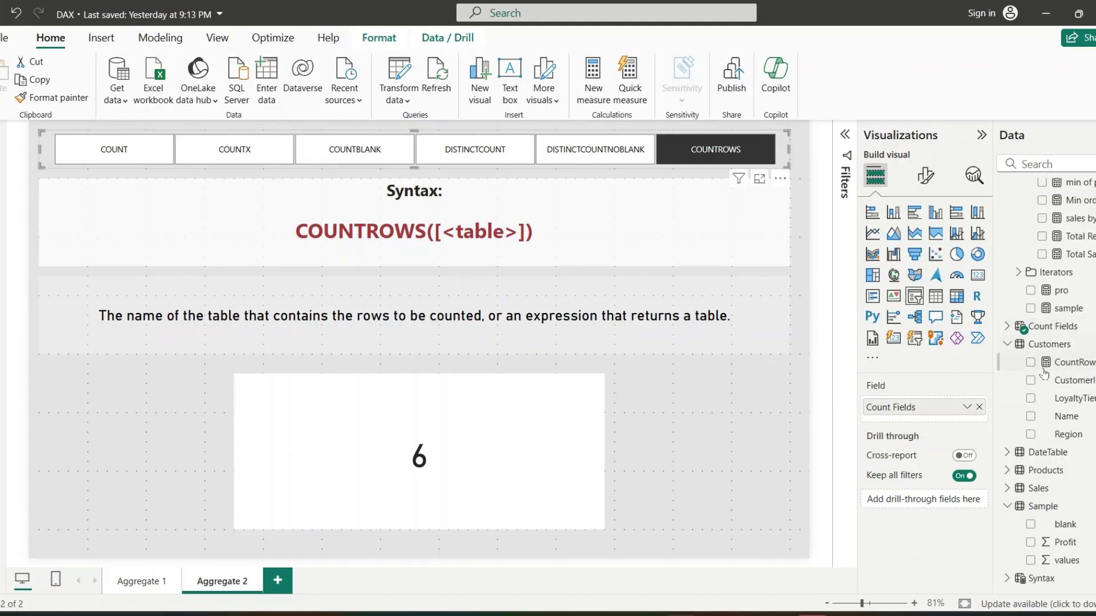
{"action": "left_click", "coordinate": [1069, 368]}
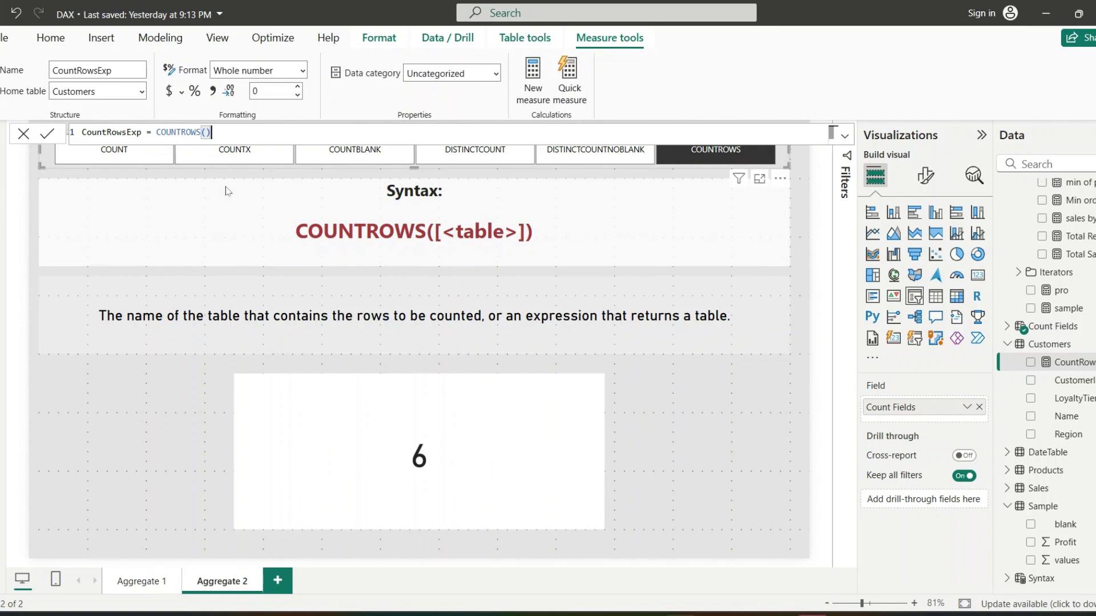
{"action": "left_click", "coordinate": [438, 391]}
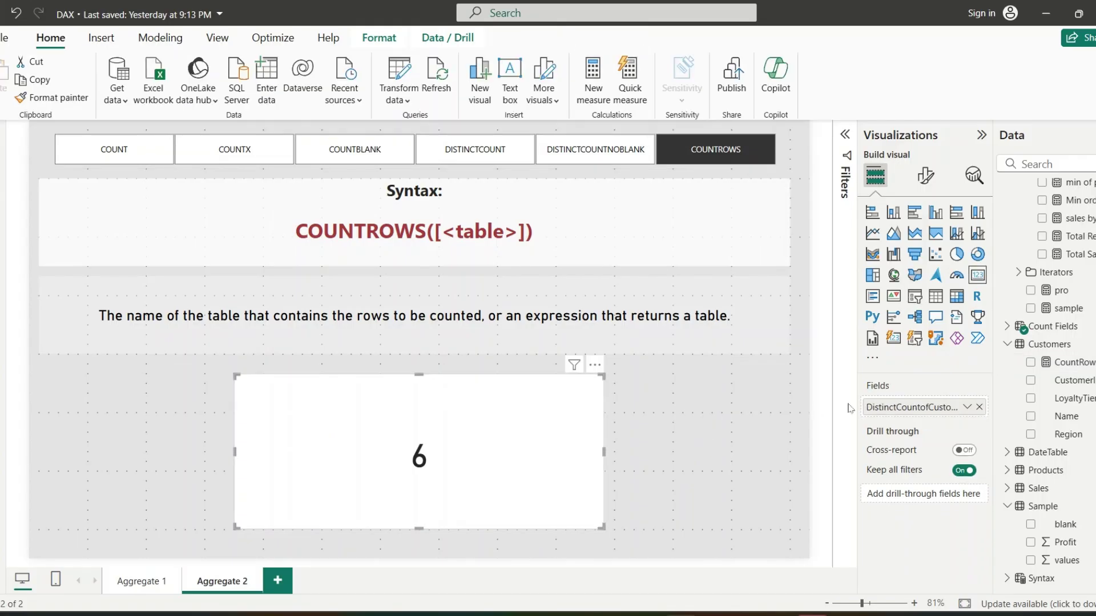
{"action": "left_click", "coordinate": [980, 407]}
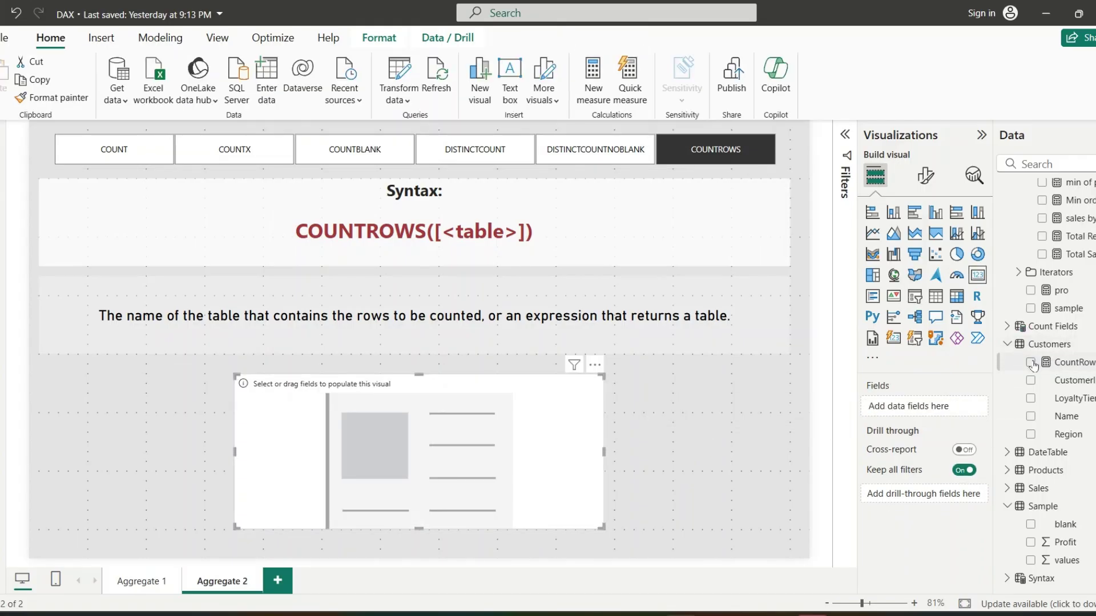
{"action": "left_click", "coordinate": [1031, 362]}
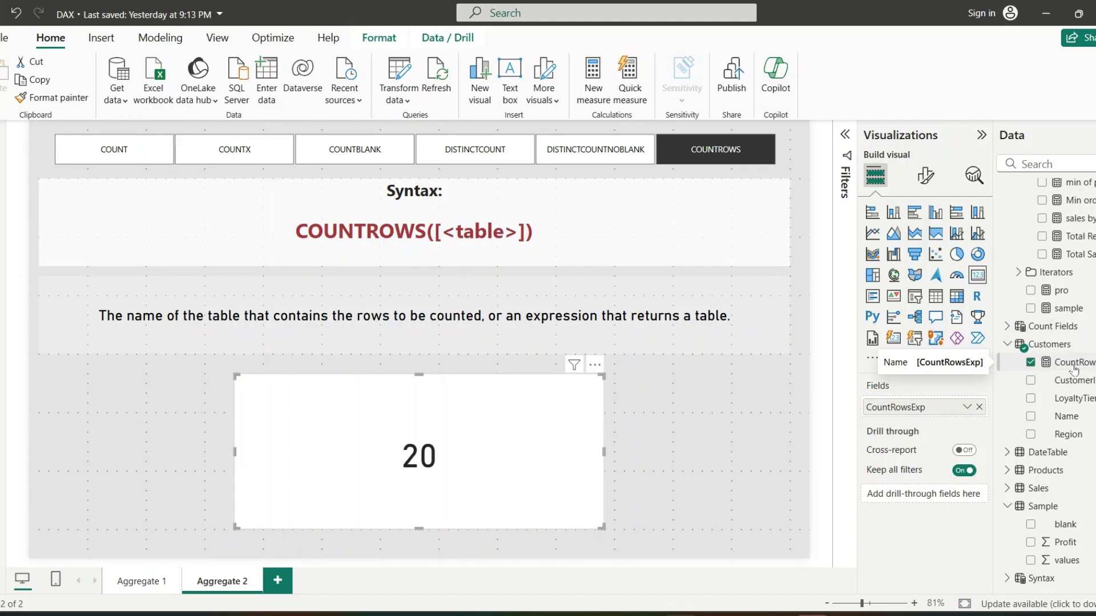
- Display the CountRowsExp formula again, examine its COUNTROWS() call without a table argument, and close the formula
{"action": "left_click", "coordinate": [1082, 365]}
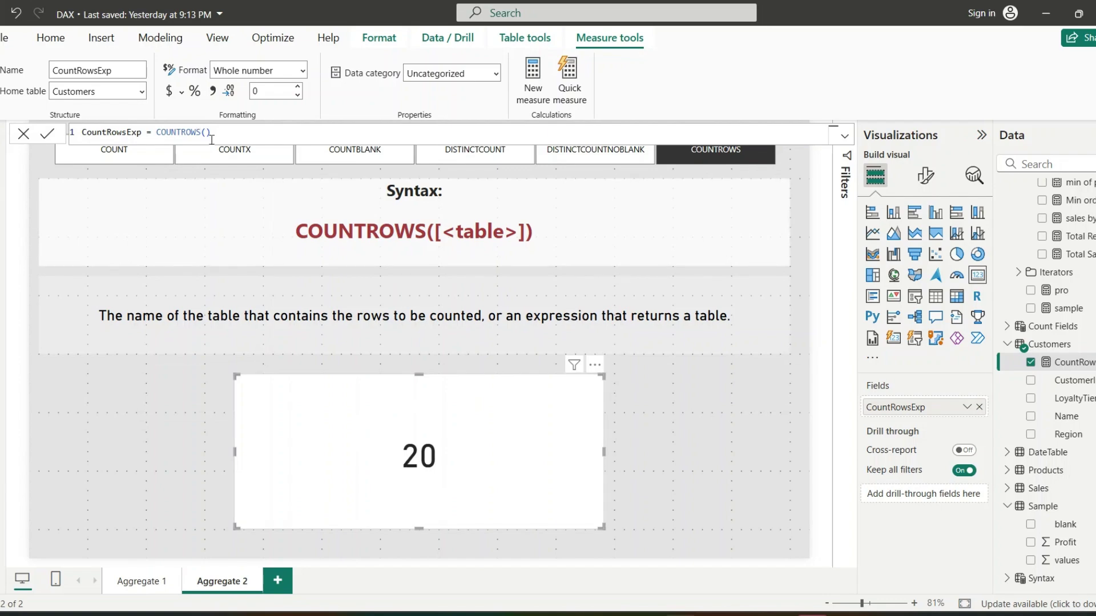
{"action": "left_click", "coordinate": [207, 132]}
{"action": "left_click", "coordinate": [23, 134]}
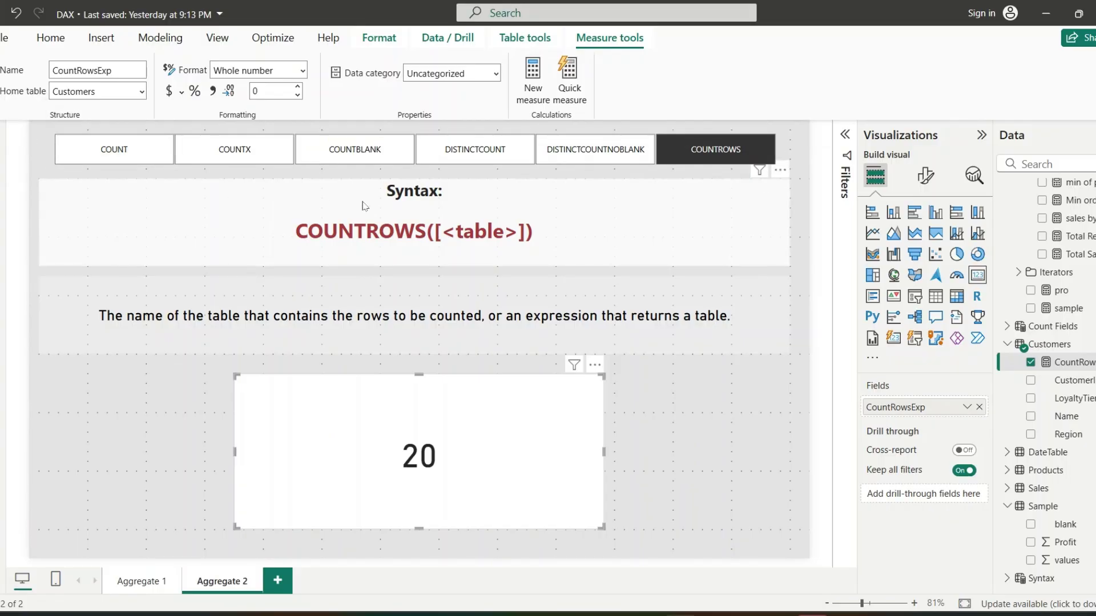